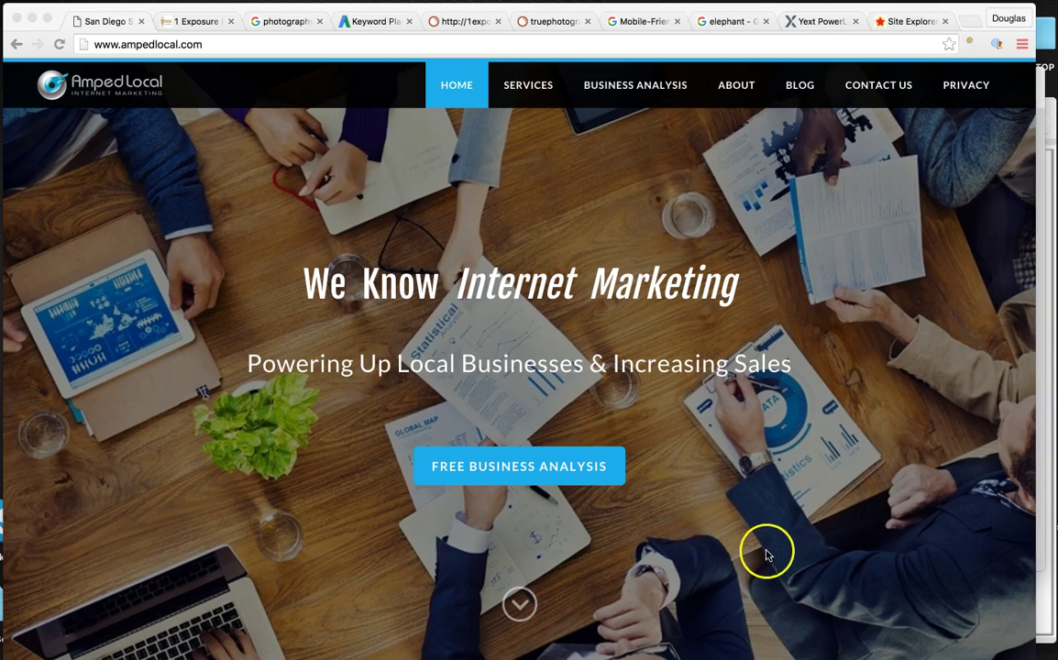
Scroll through the Amped Local home page, then bring up the 1Exposure Photography home page
scroll(639, 490, down, 2)
scroll(639, 490, down, 10)
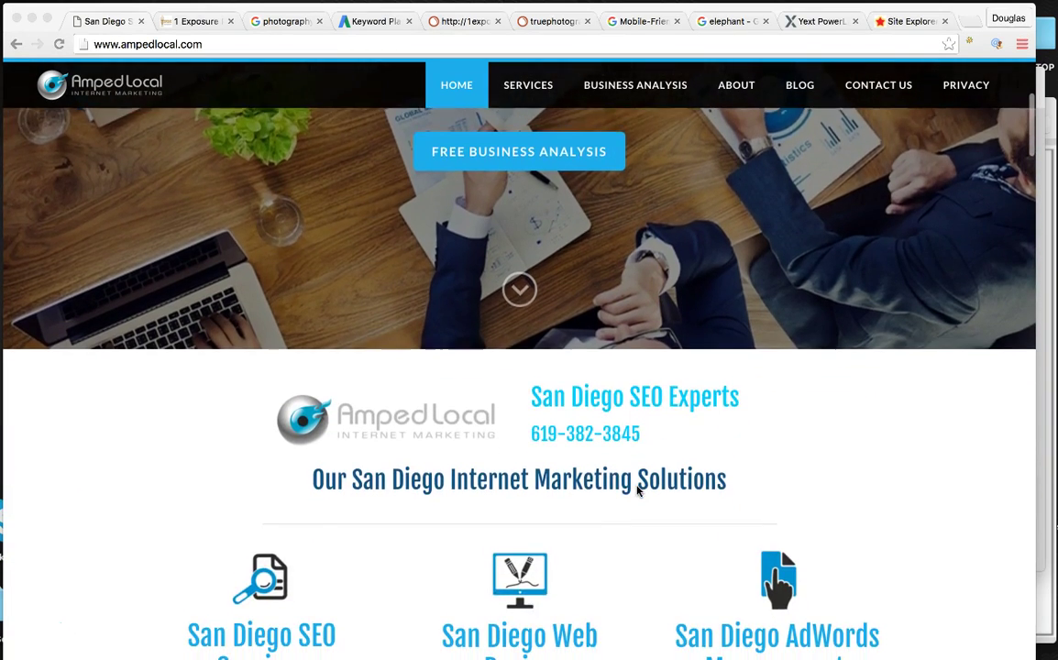
scroll(639, 491, down, 6)
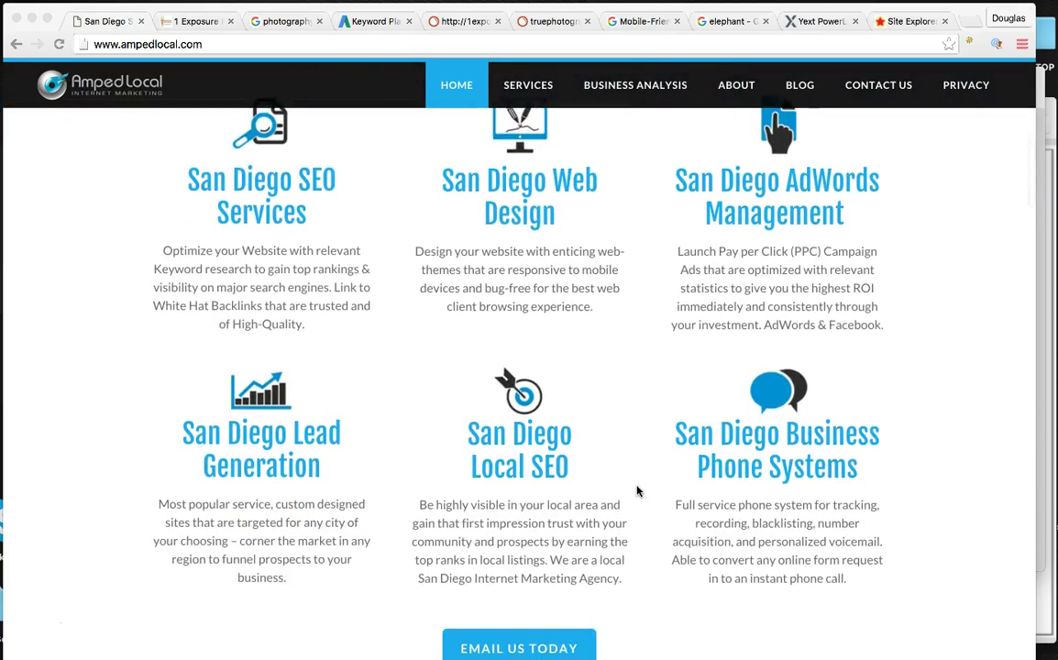
scroll(639, 490, up, 15)
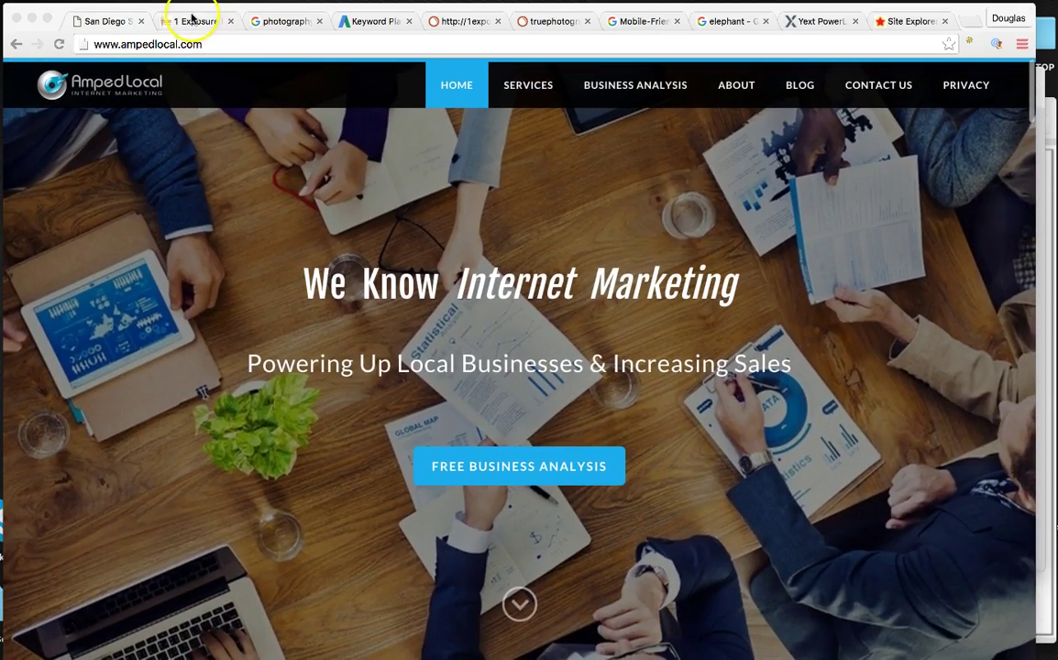
click(192, 20)
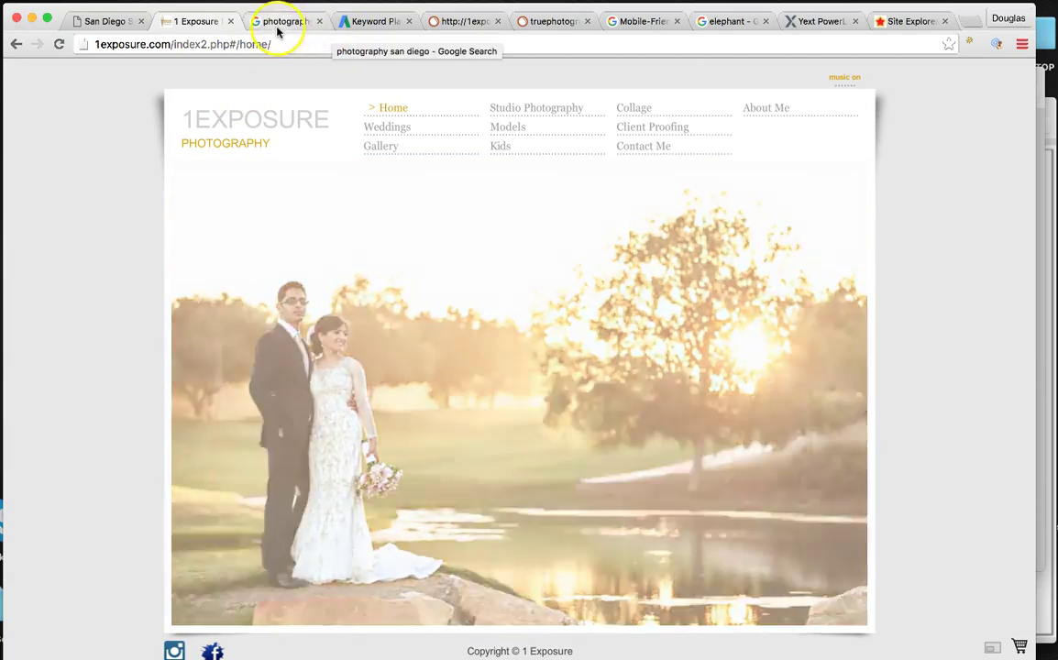
Look over the 'photography san diego' Google search results
click(278, 22)
scroll(449, 217, up, 3)
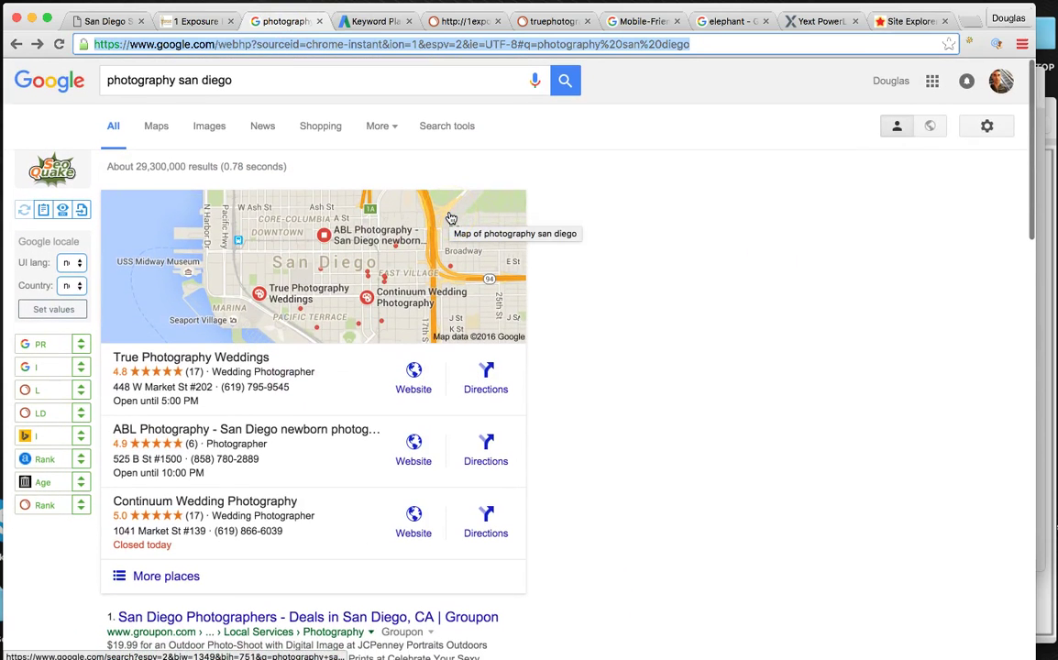
click(575, 233)
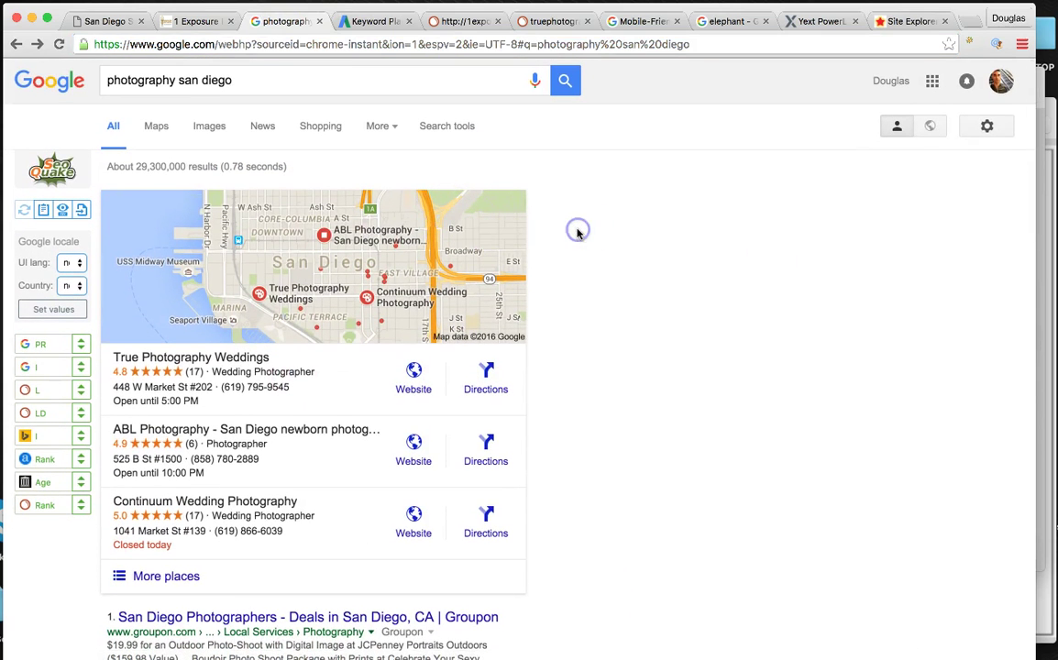
Read the monthly search trend for 'photography' in San Diego County (1,600 average monthly searches)
click(375, 23)
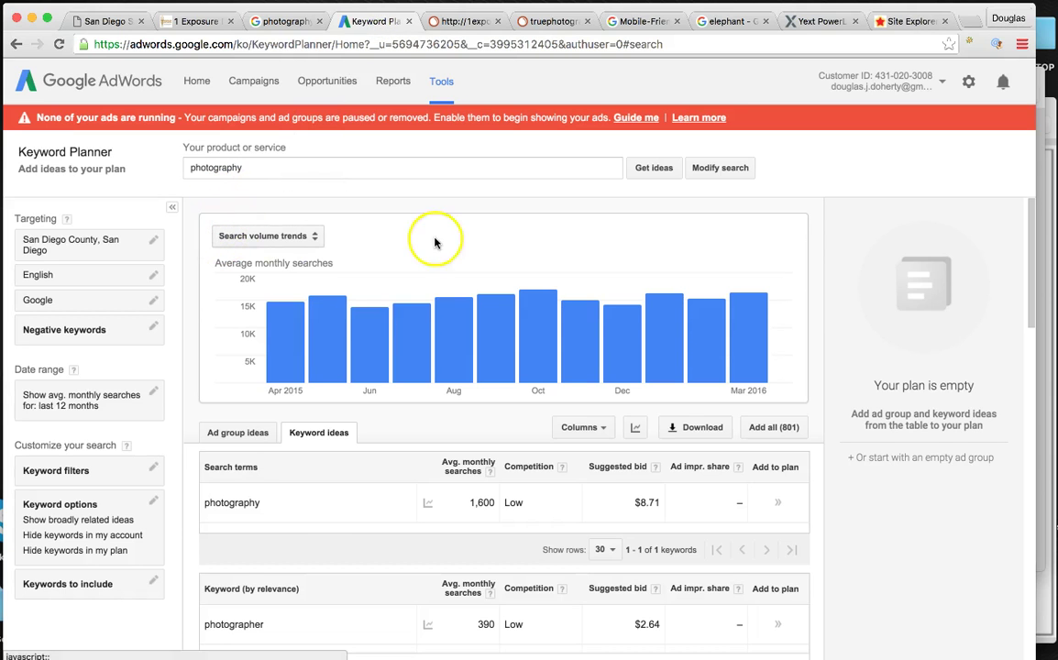
mouse_move(309, 387)
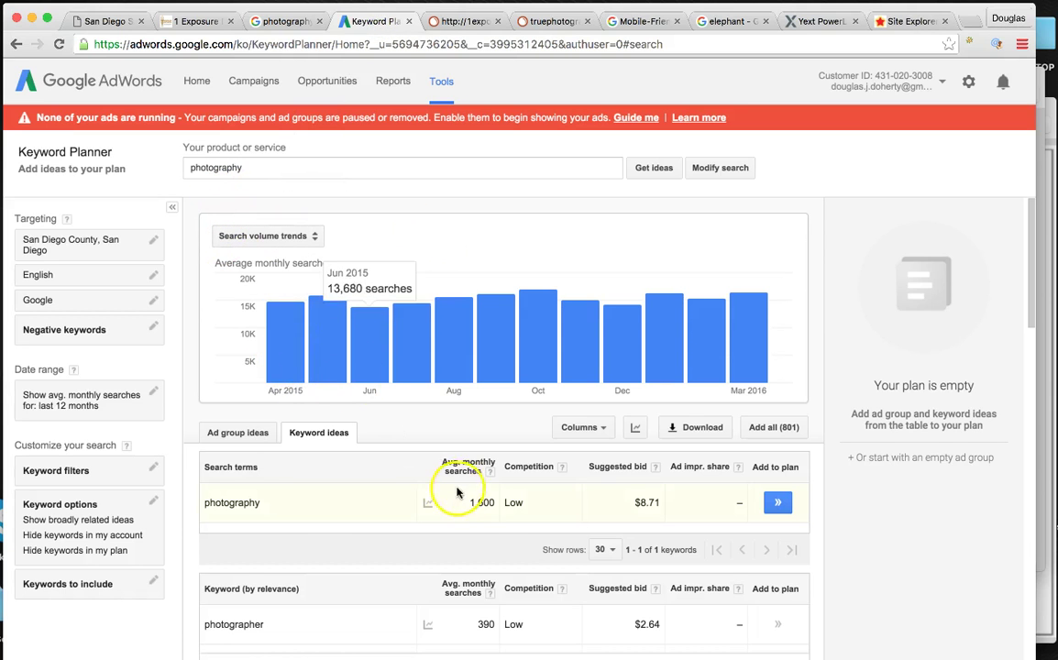
mouse_move(477, 518)
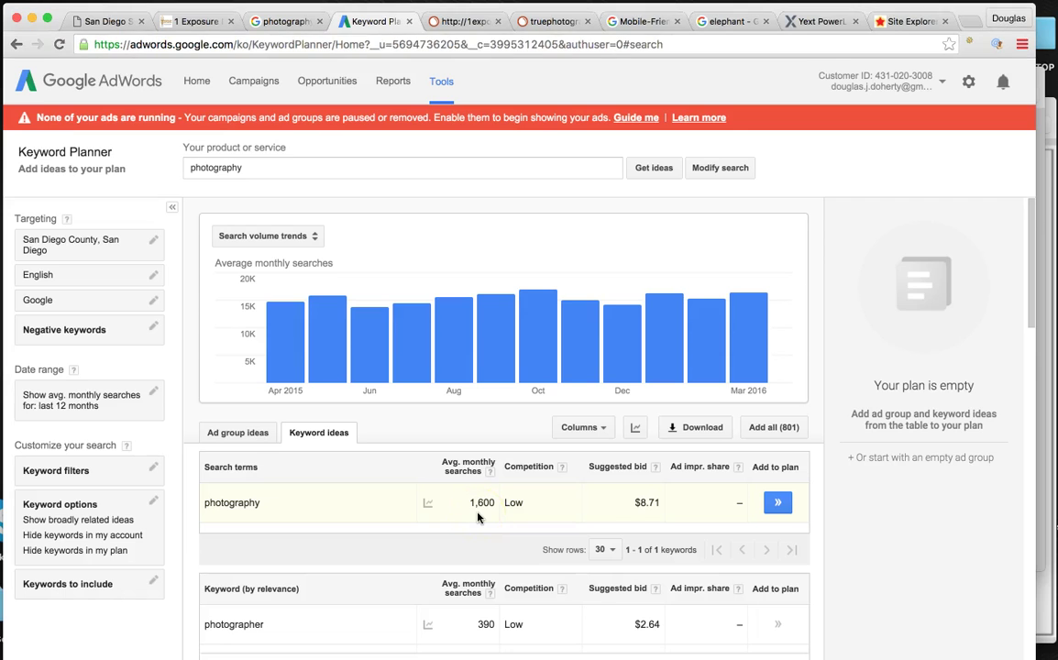
mouse_move(330, 349)
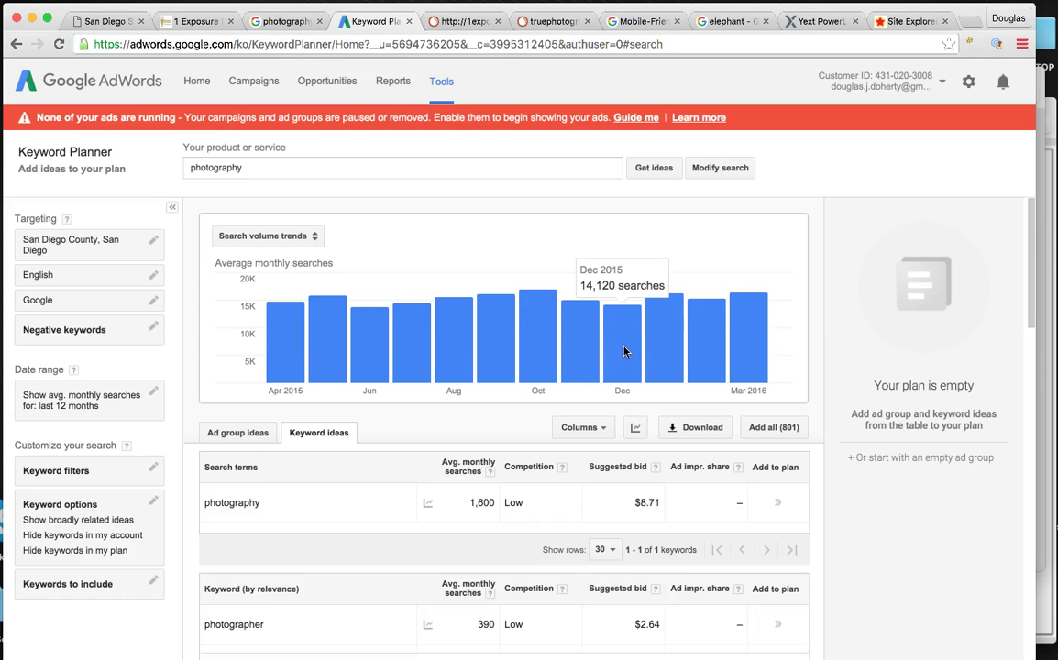
mouse_move(528, 350)
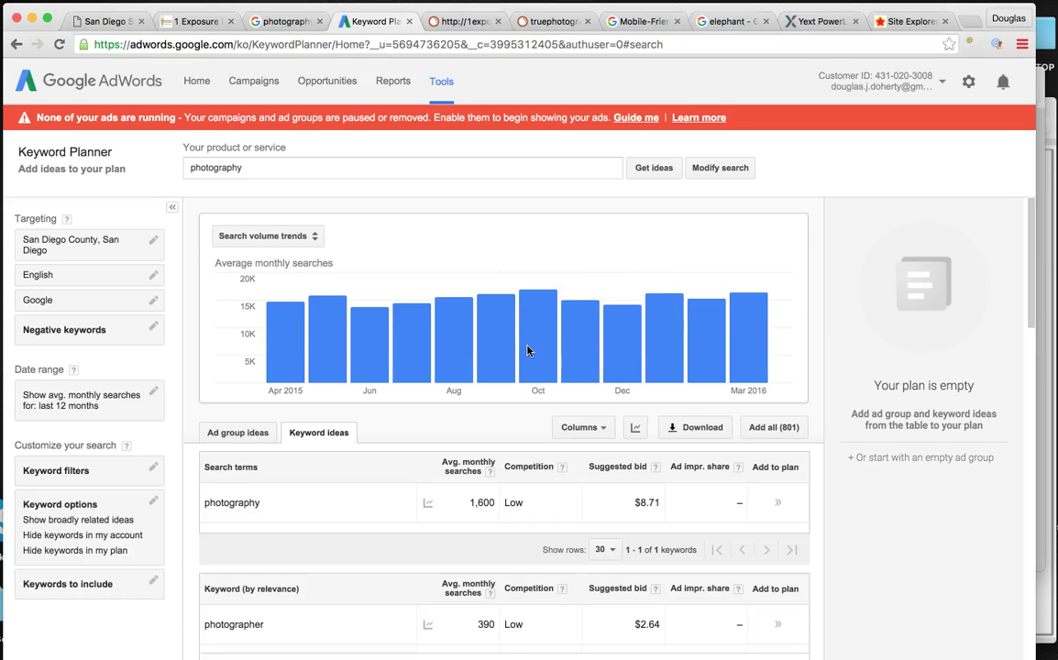
Check SEMrush organic data for 1exposure, find none, then open truephotographyweddings.com's report
mouse_move(370, 349)
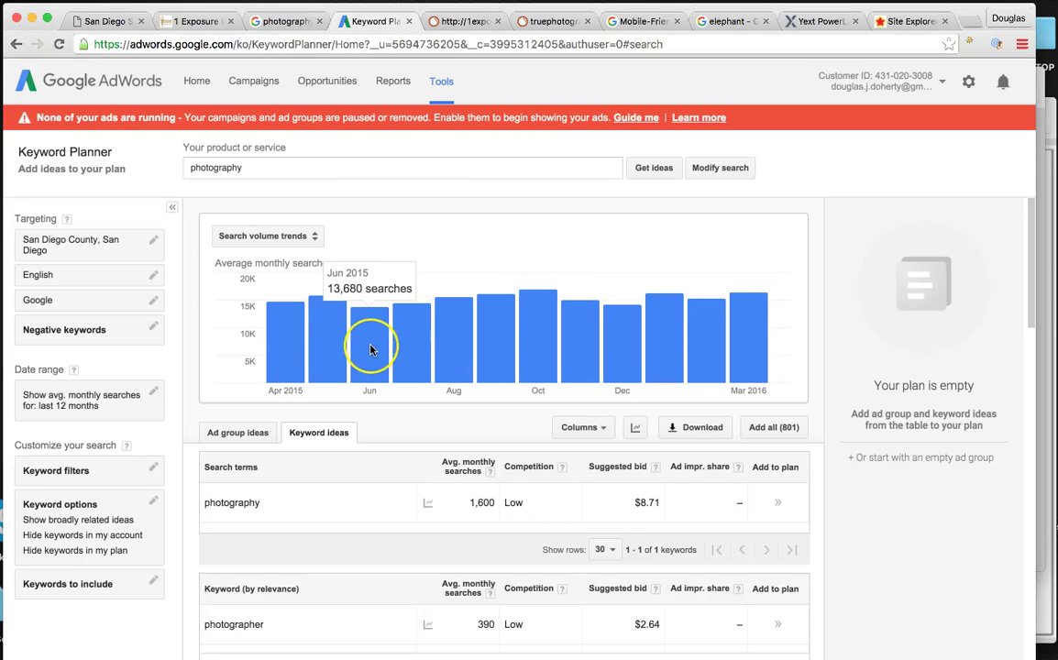
mouse_move(420, 298)
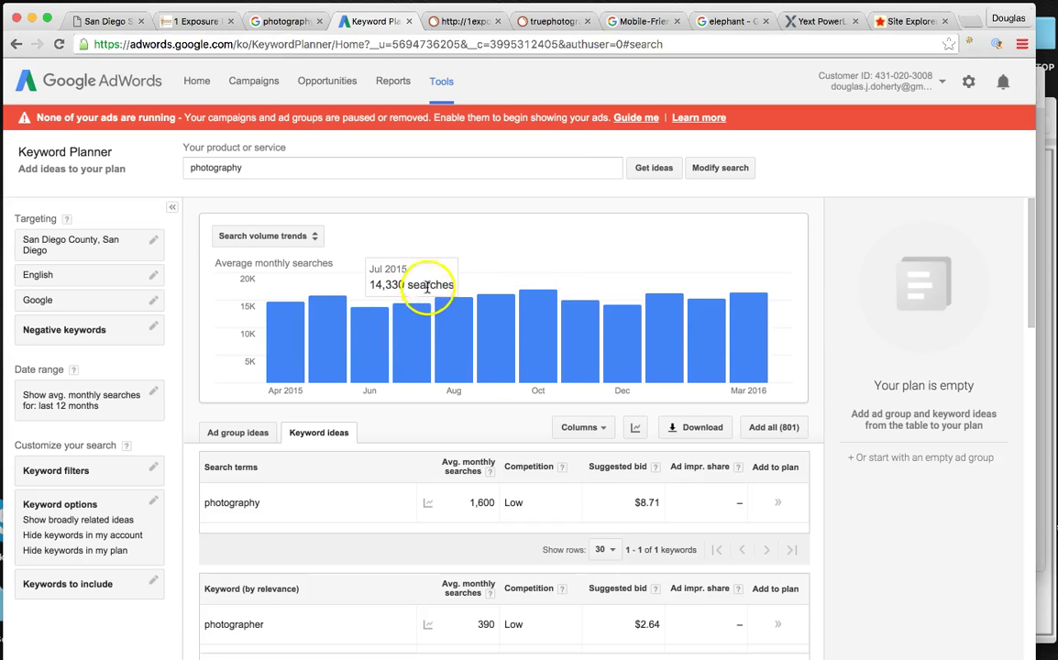
click(453, 21)
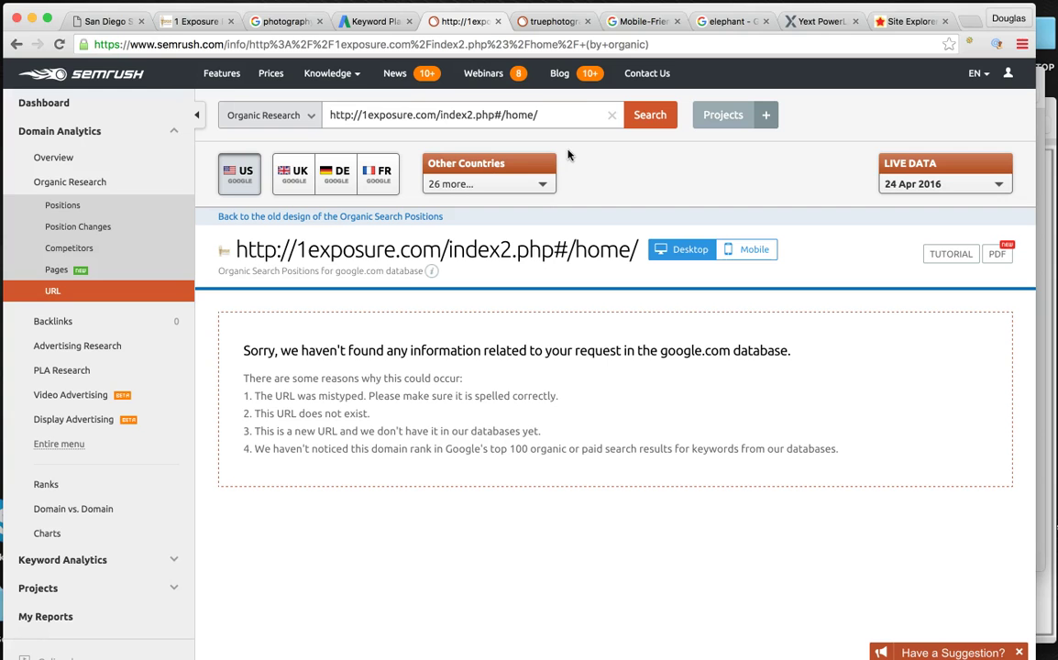
click(569, 23)
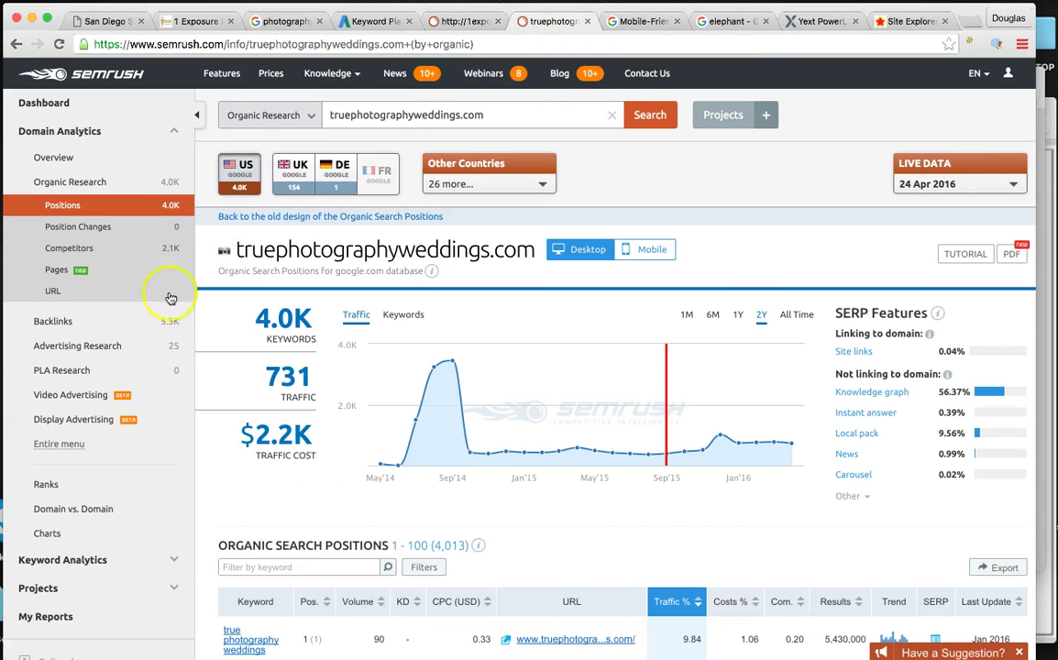
Compare with the search results, then review truephotographyweddings.com's 4.0K keywords and 731 traffic
click(267, 21)
scroll(253, 411, down, 2)
scroll(253, 410, down, 5)
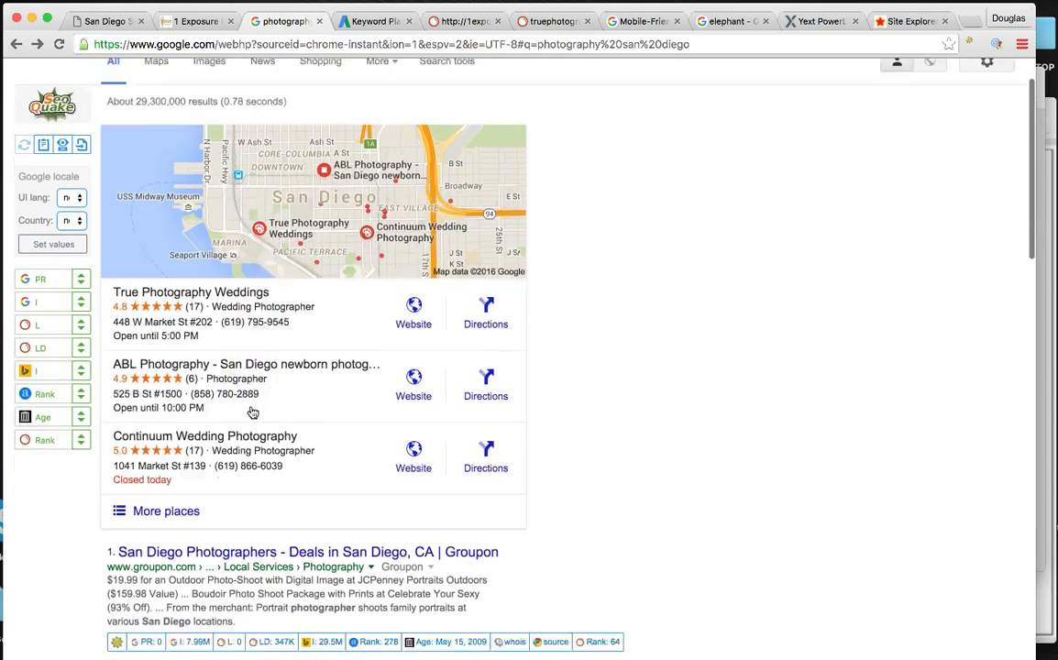
scroll(253, 411, down, 5)
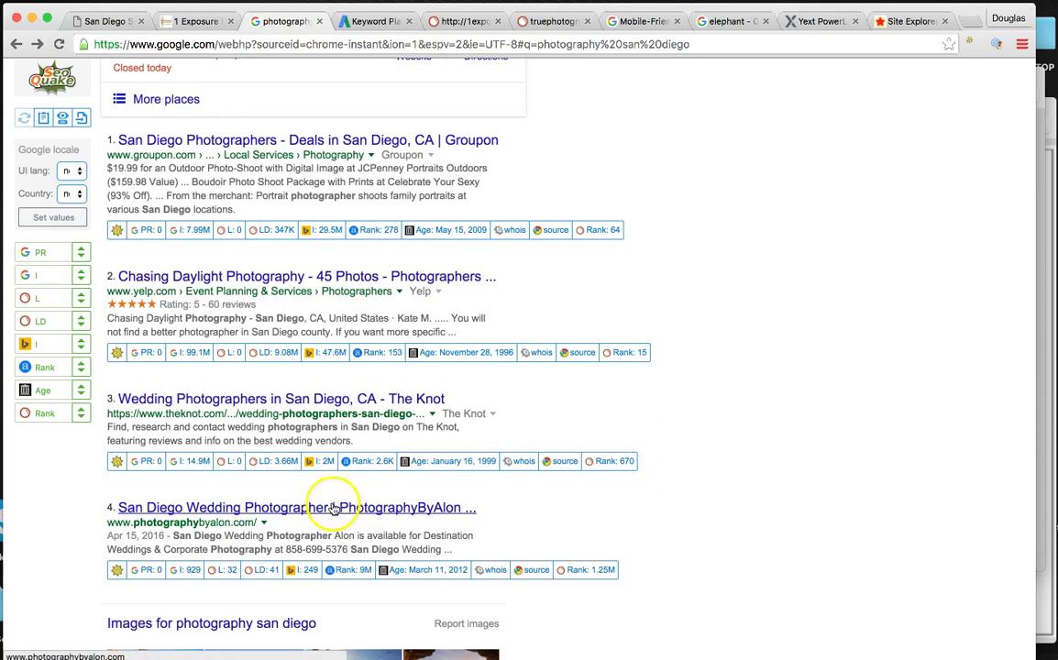
click(724, 21)
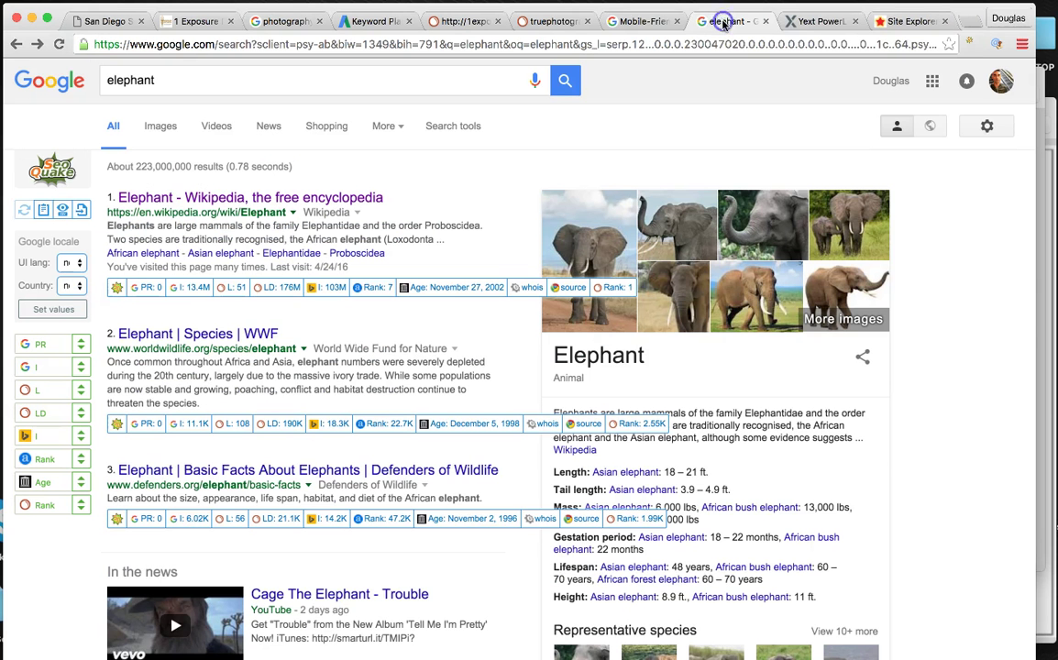
click(548, 21)
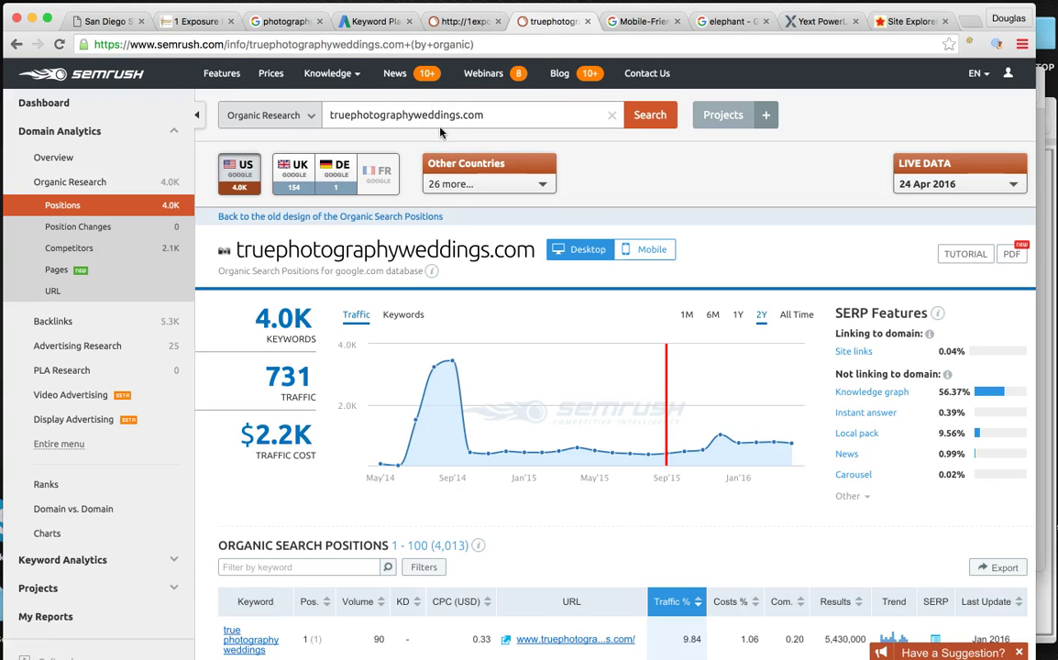
mouse_move(287, 374)
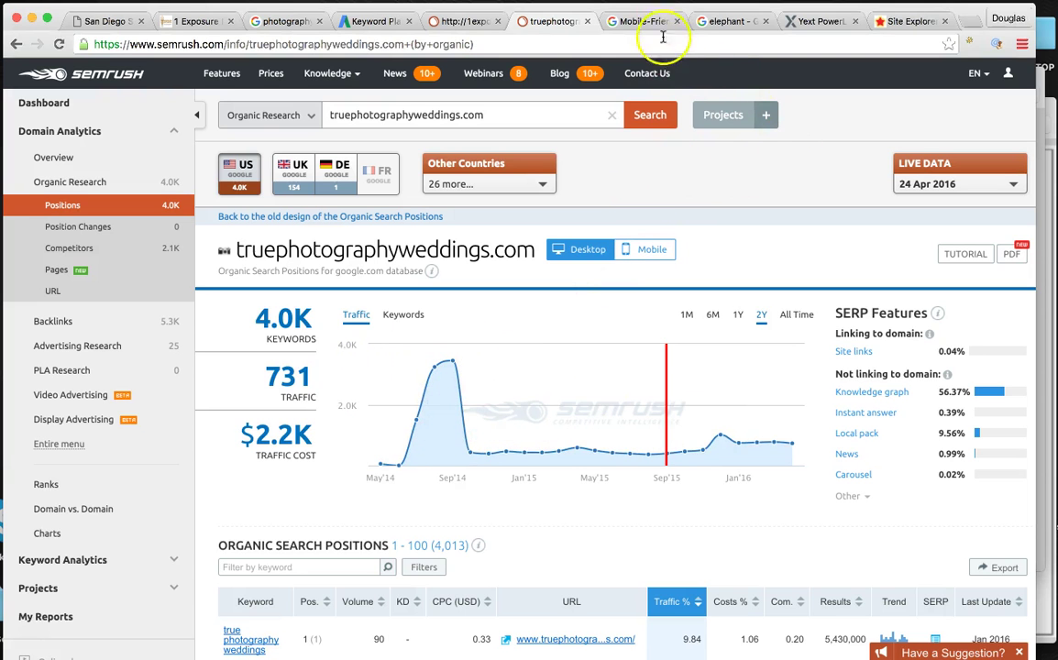
Review the 'photography san diego' local map pack, led by True Photography Weddings at 4.8 stars
click(193, 21)
click(276, 22)
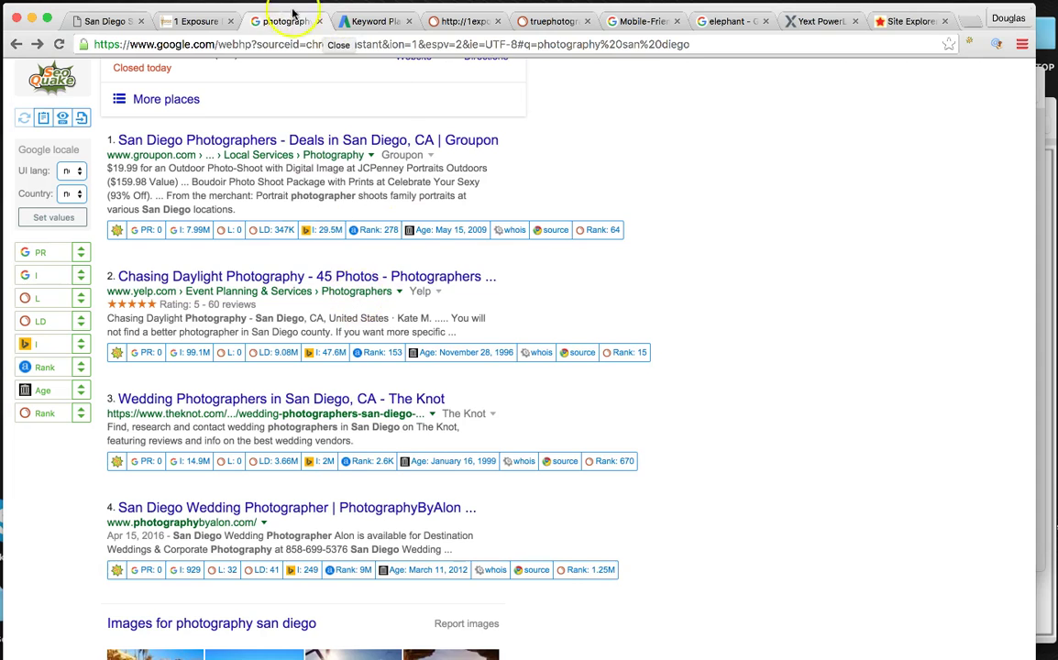
scroll(223, 257, up, 5)
scroll(223, 256, up, 2)
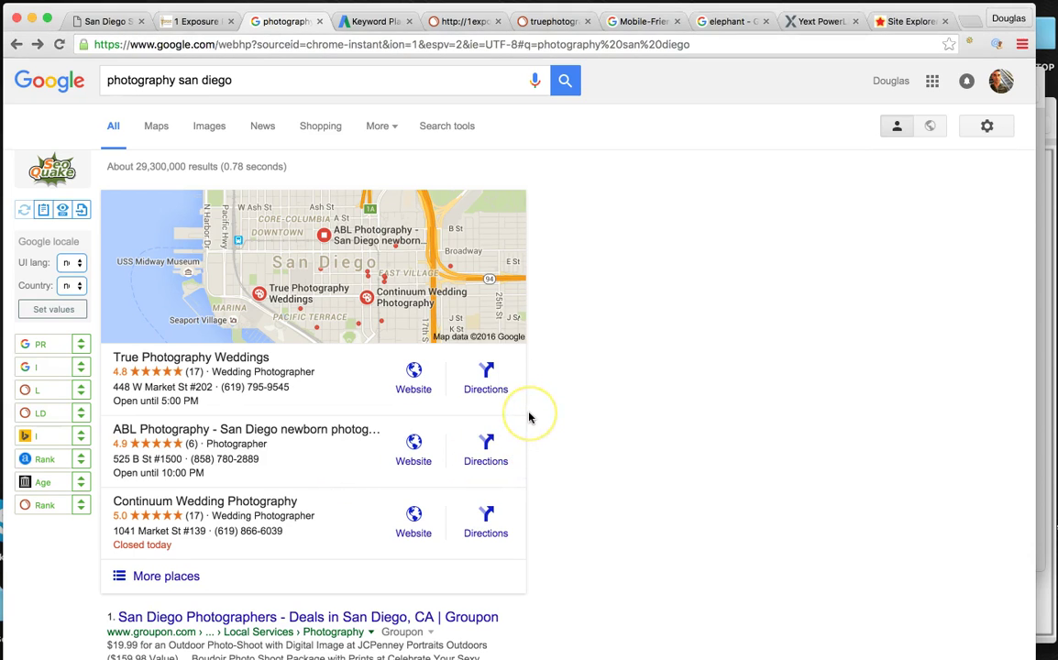
scroll(529, 418, down, 1)
scroll(529, 418, down, 3)
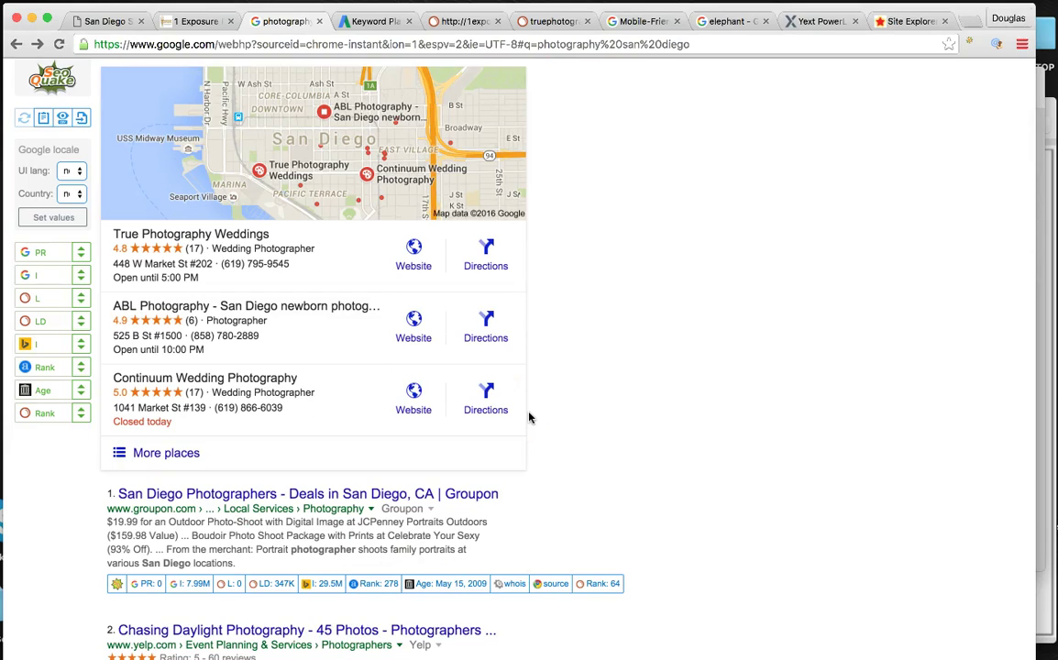
scroll(420, 431, down, 4)
scroll(413, 335, up, 5)
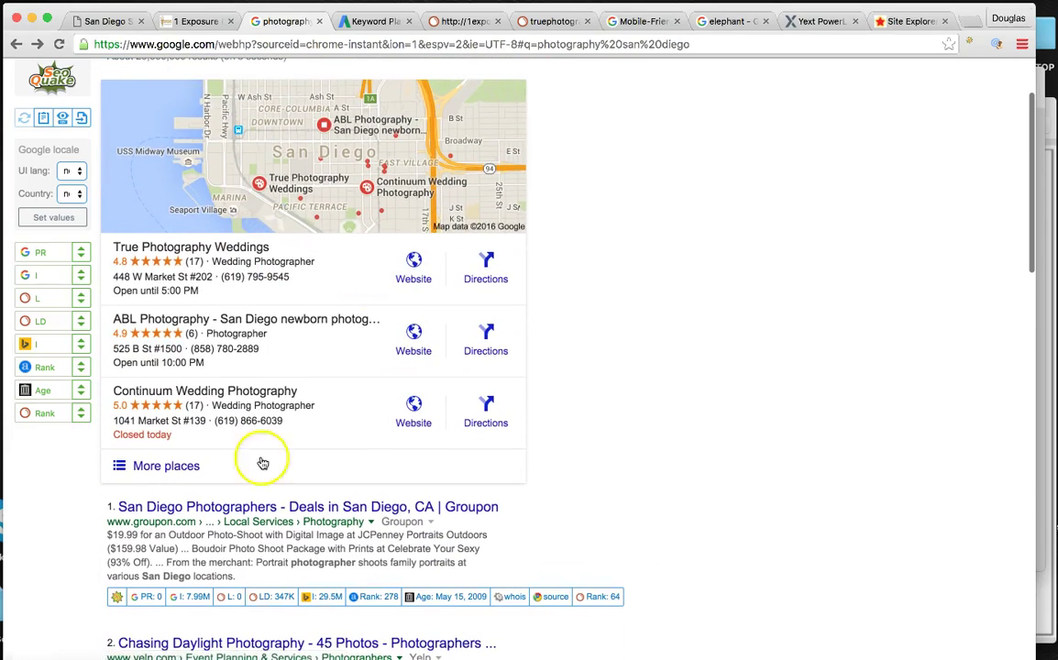
scroll(303, 276, down, 8)
scroll(144, 303, up, 2)
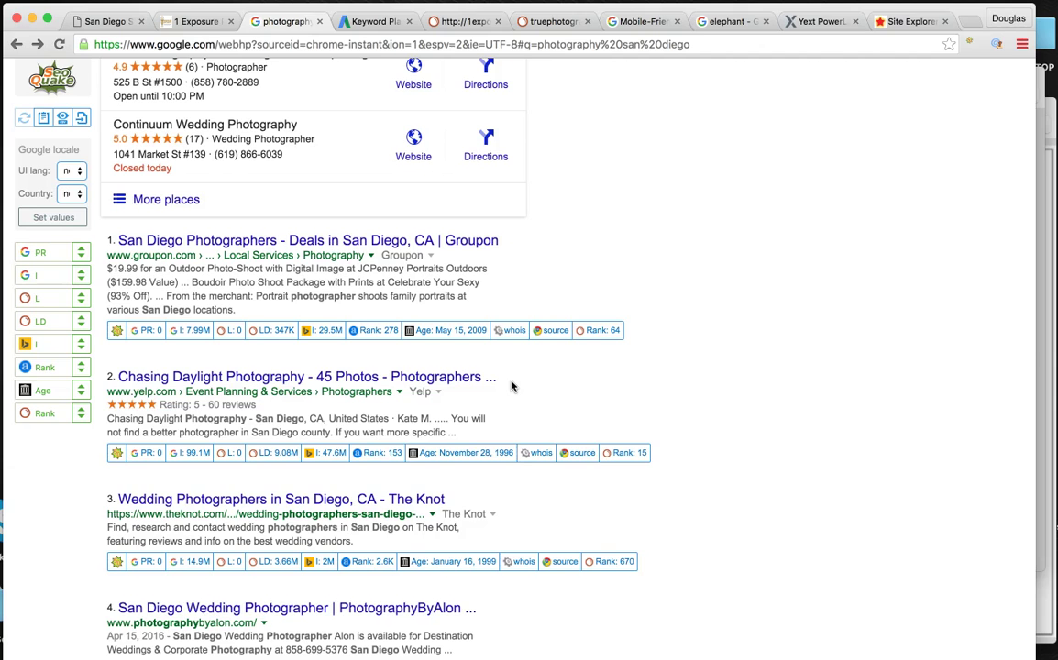
scroll(512, 386, up, 8)
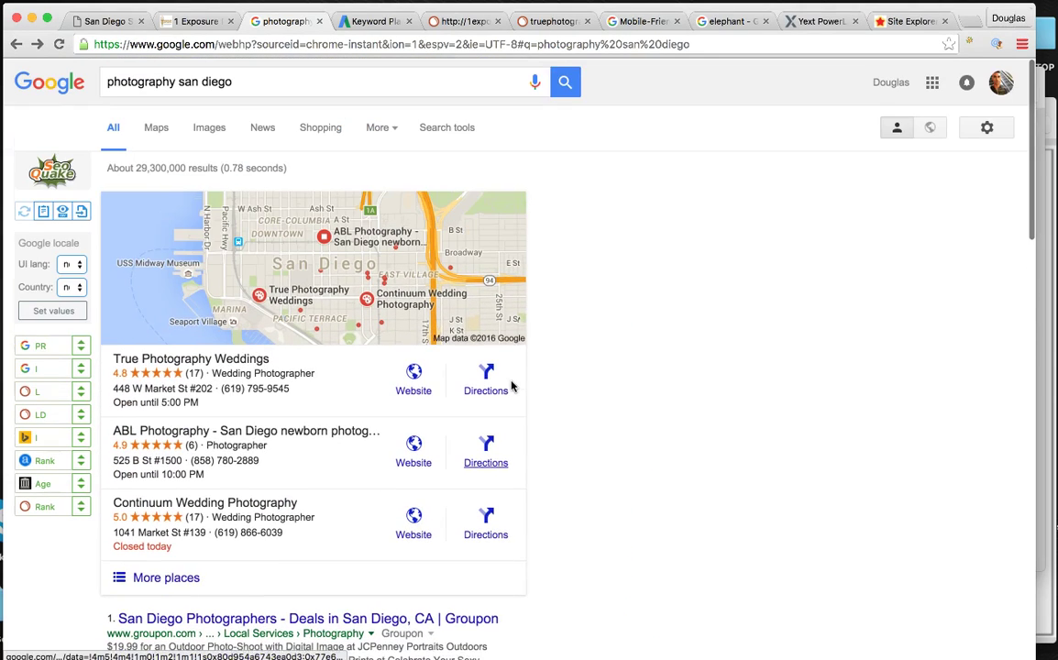
click(509, 211)
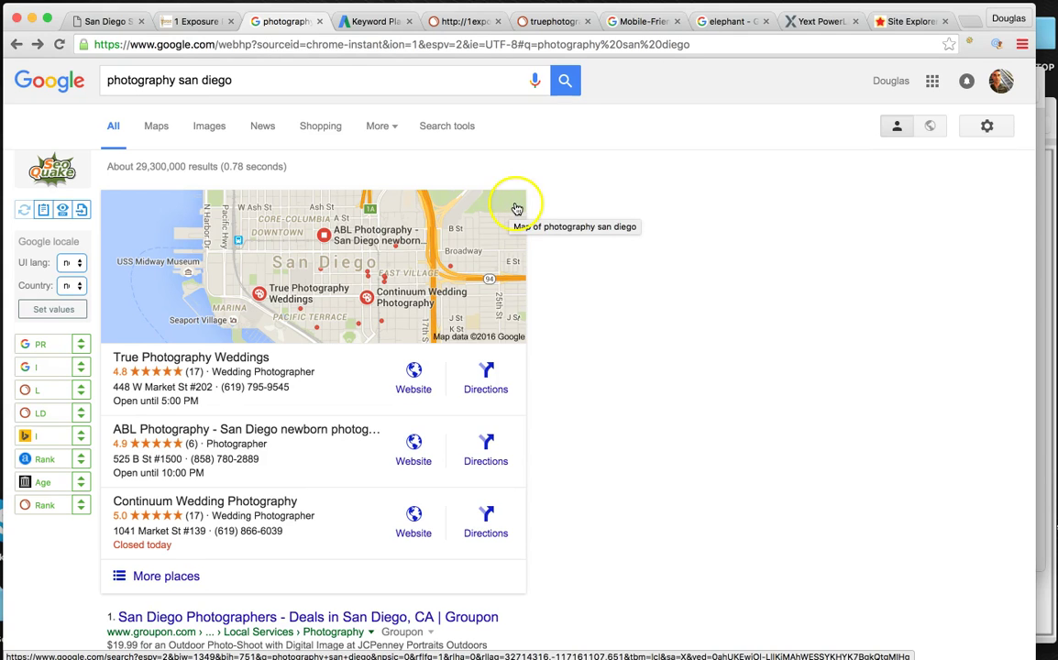
click(630, 22)
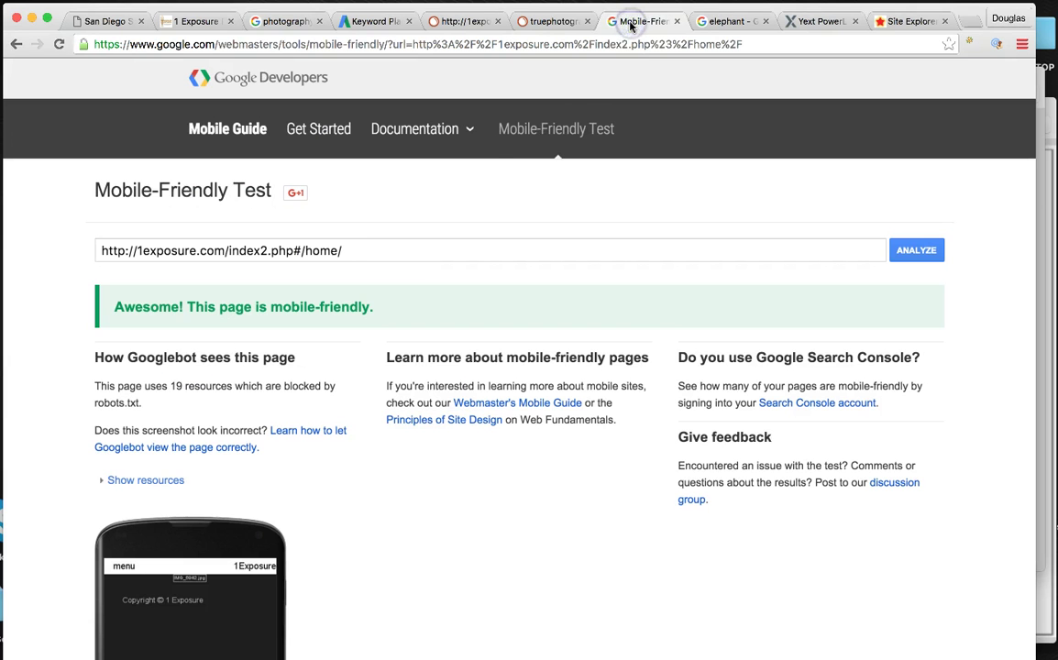
click(409, 259)
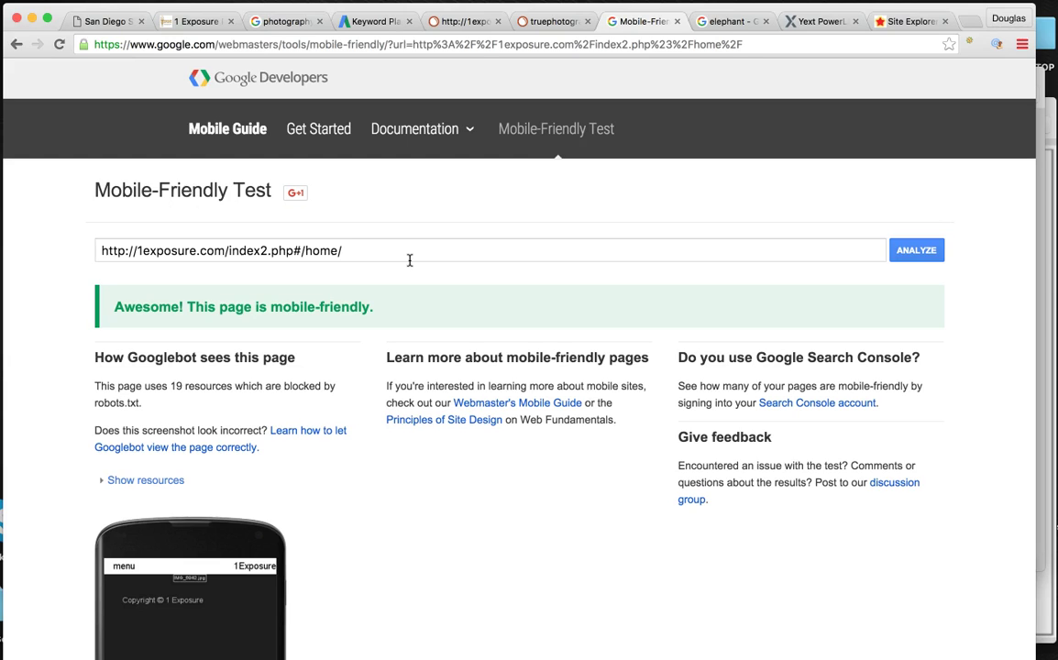
click(393, 330)
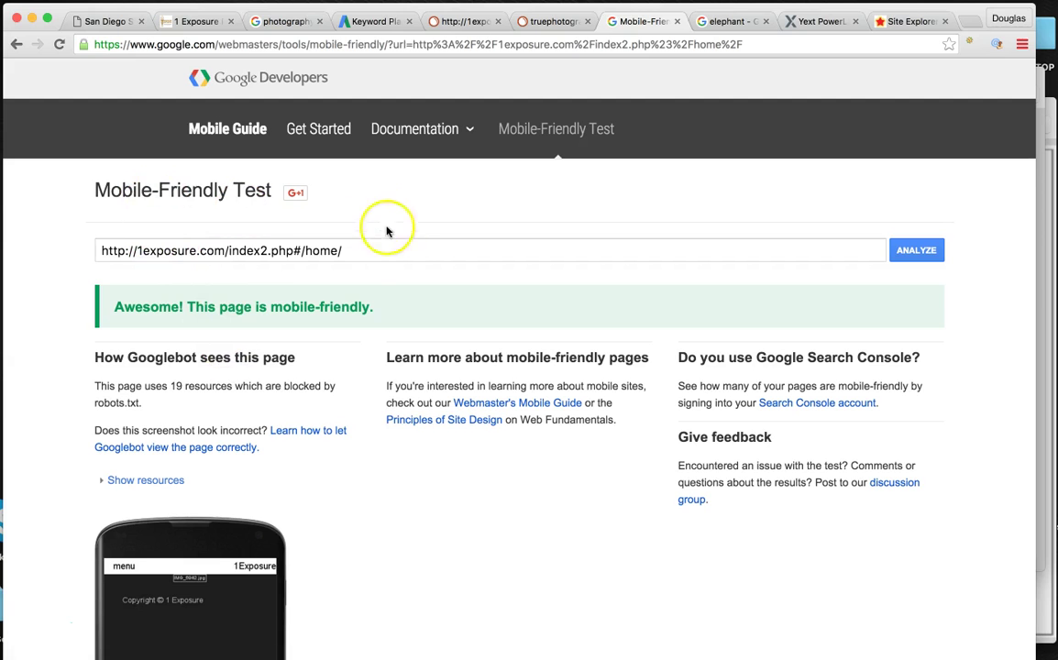
scroll(265, 253, up, 1)
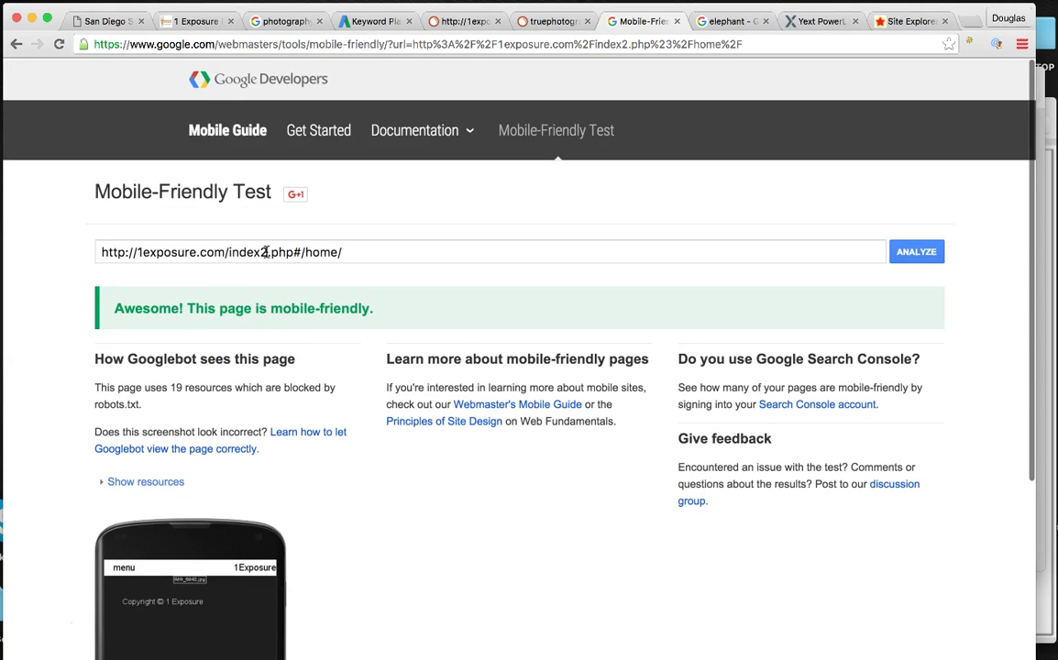
scroll(265, 252, down, 1)
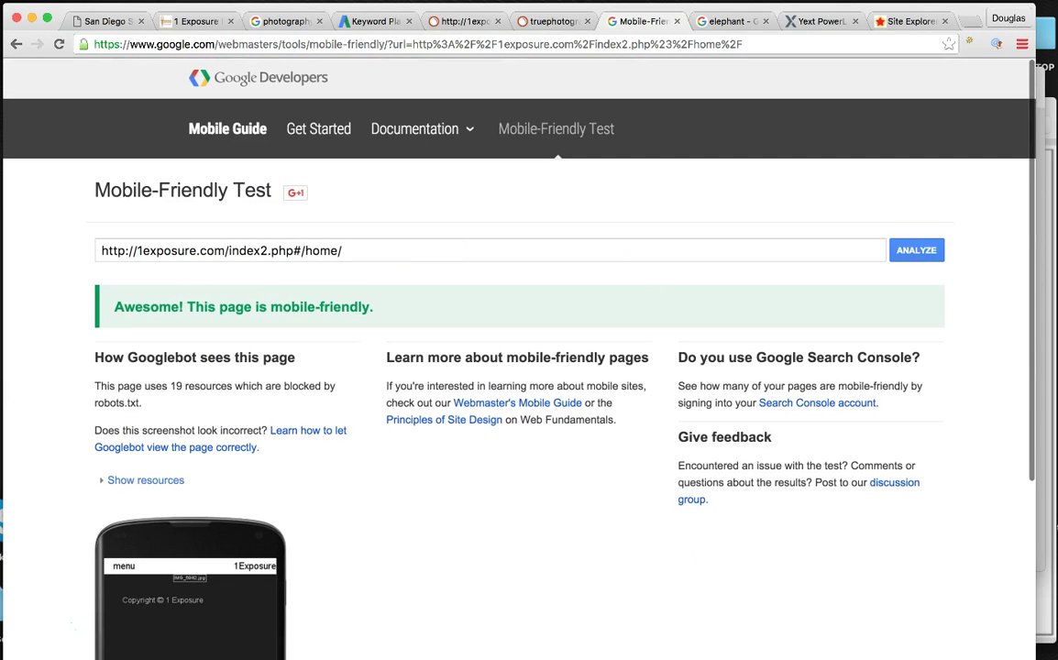
Return to the 1exposure.com home page and click through its rotating wedding slideshow photos
click(722, 20)
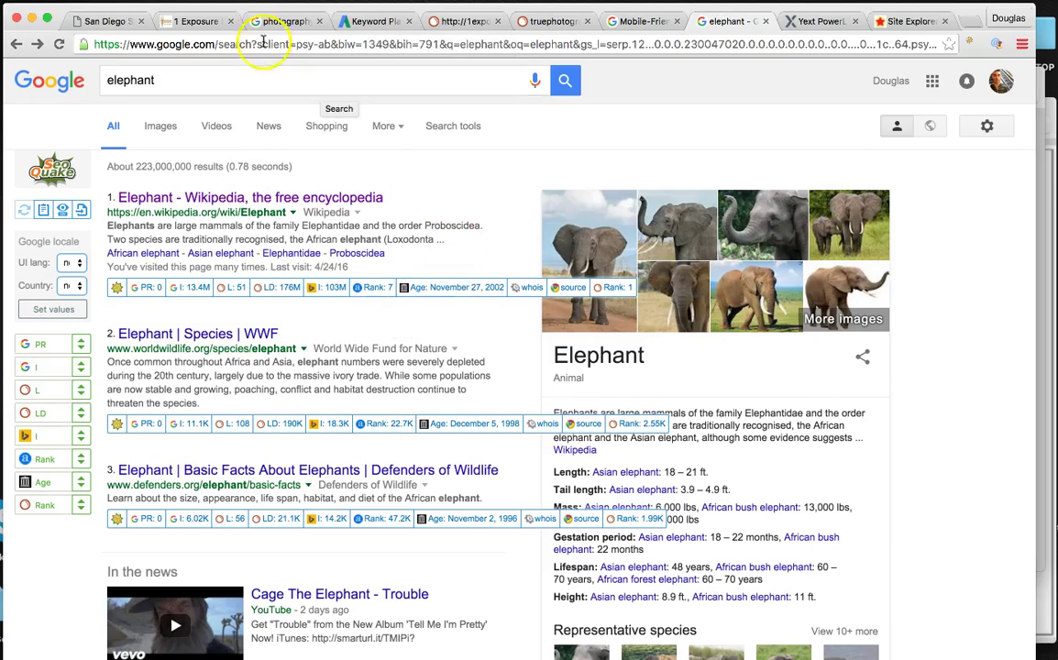
click(183, 21)
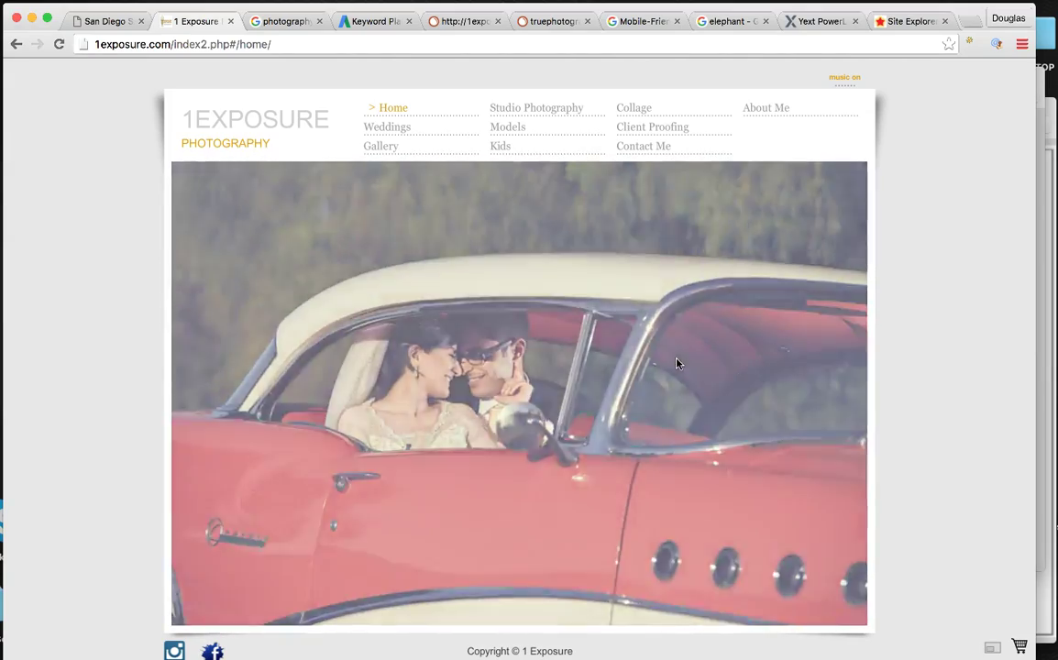
click(747, 370)
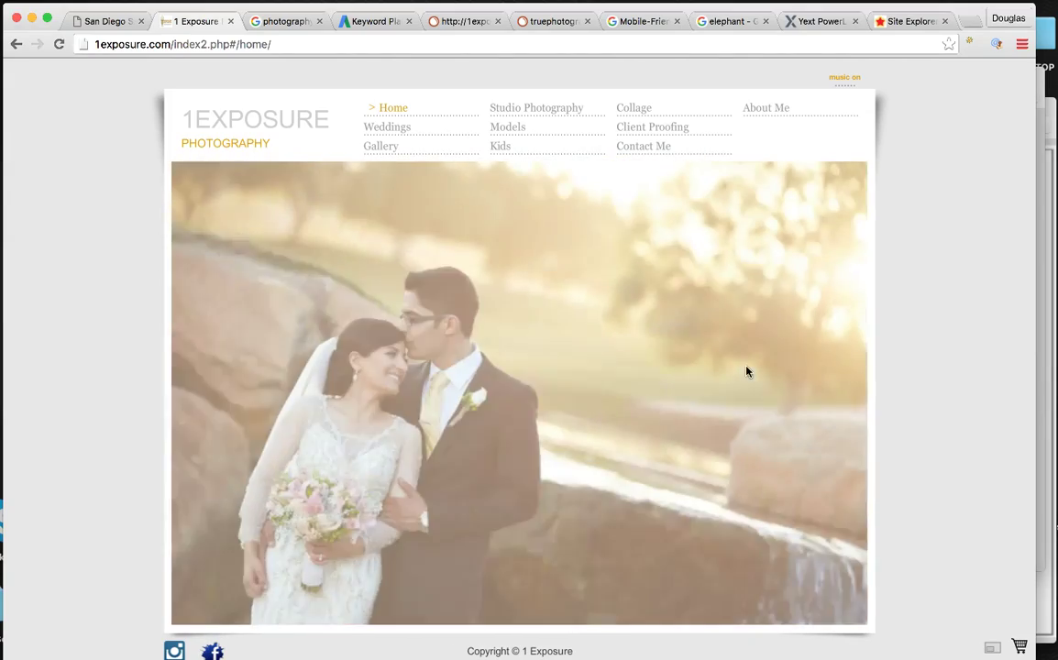
click(549, 505)
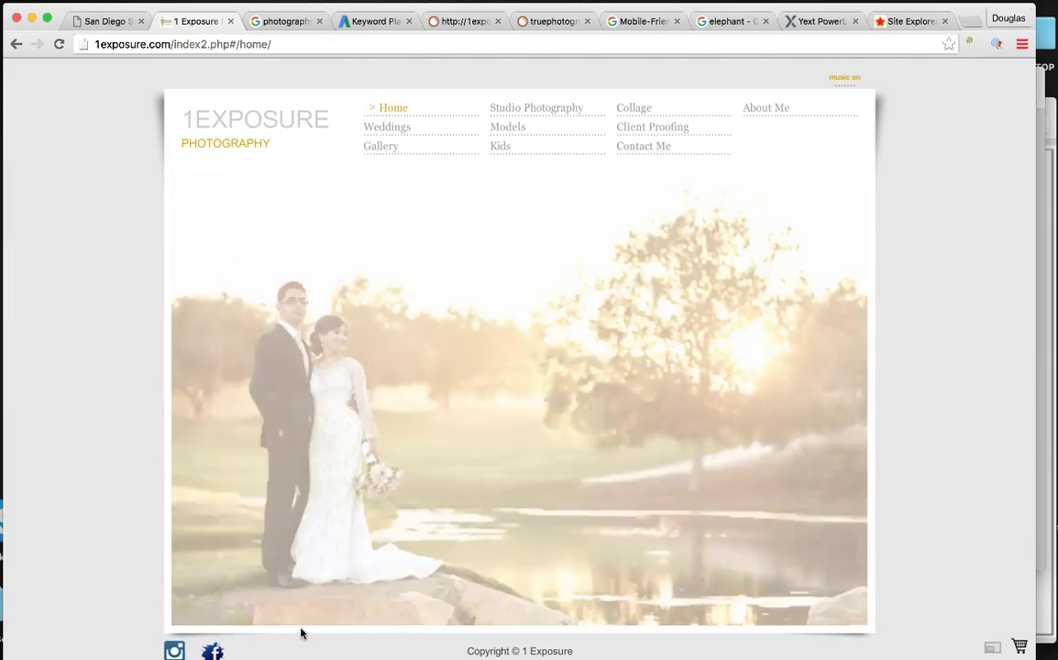
click(209, 597)
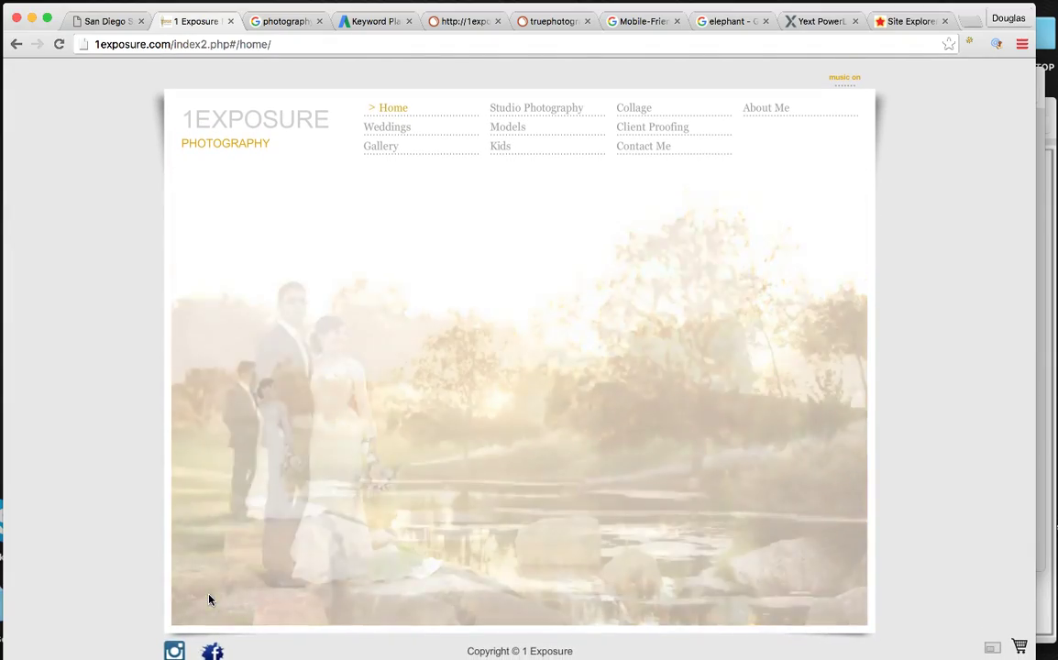
click(202, 316)
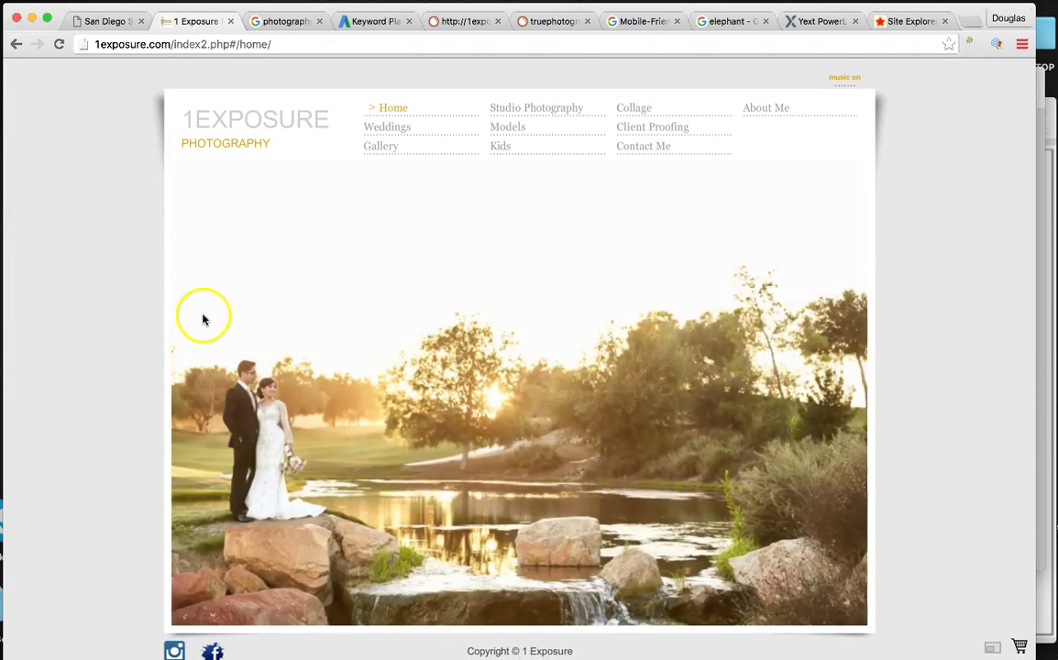
click(165, 114)
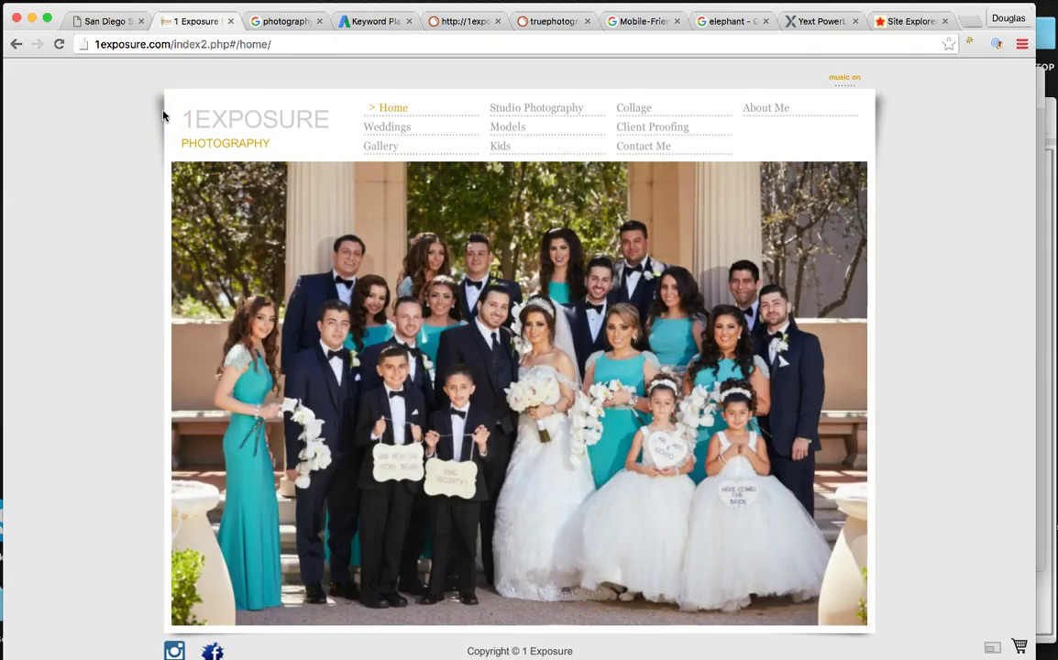
click(288, 90)
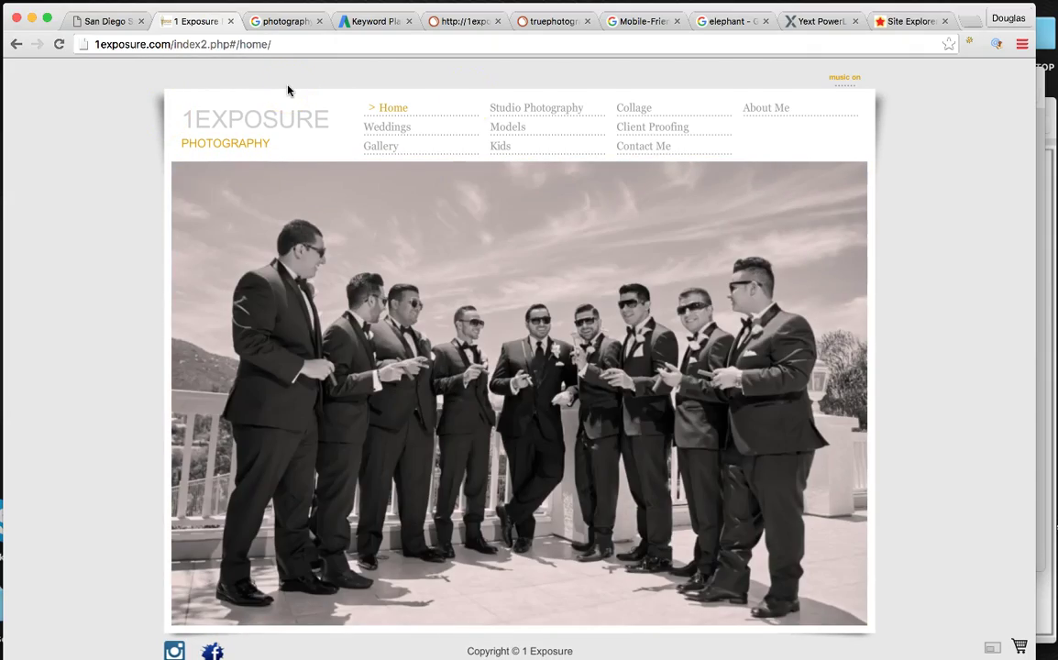
click(700, 133)
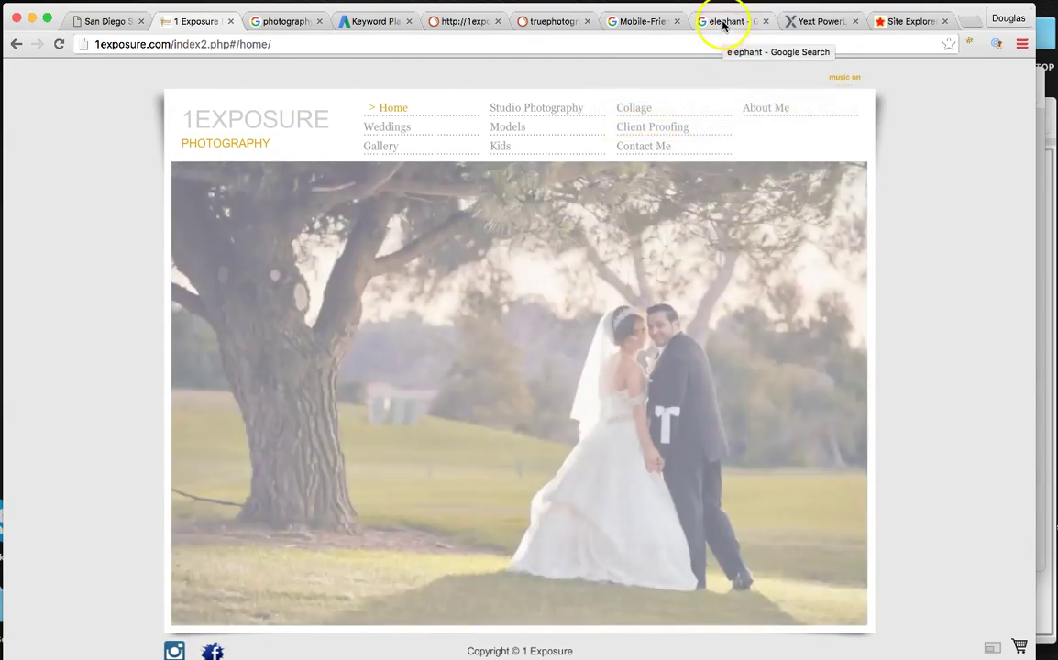
click(724, 21)
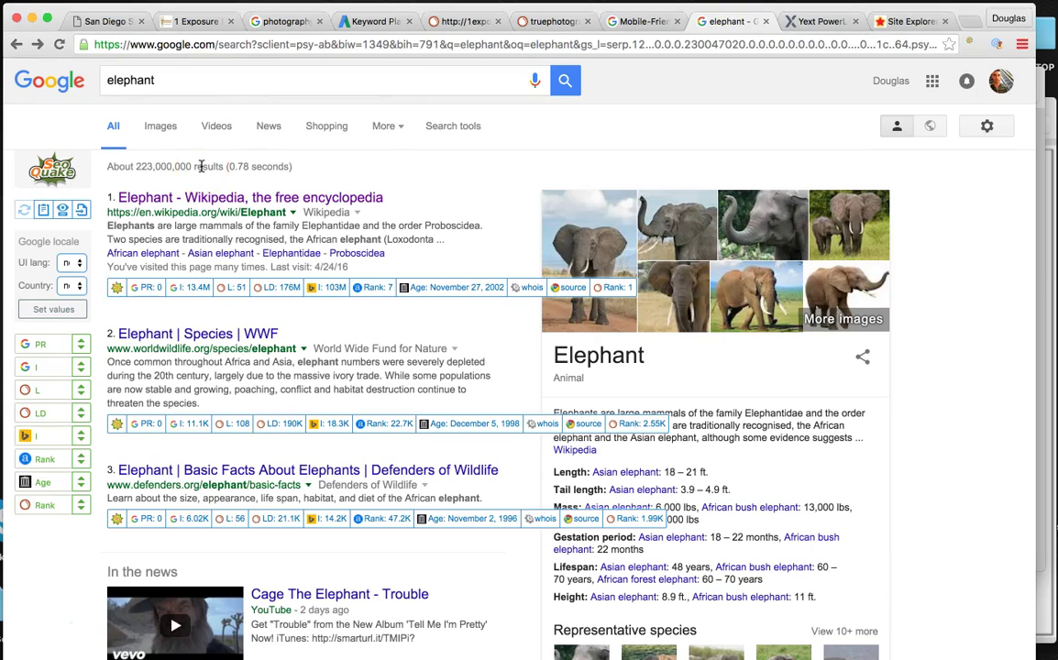
click(283, 200)
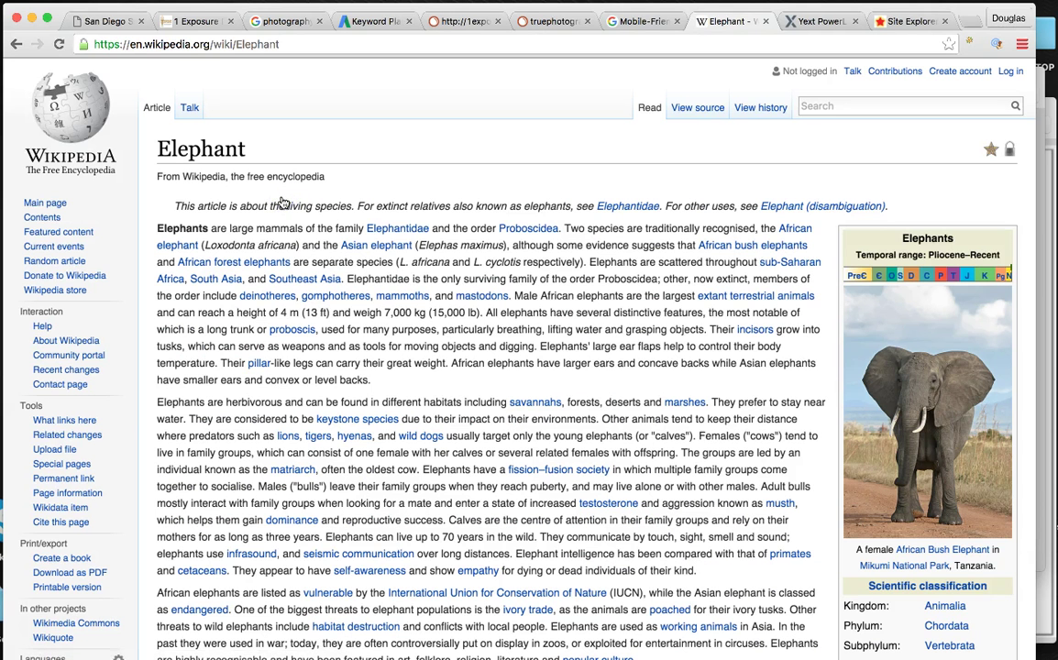
scroll(354, 254, down, 15)
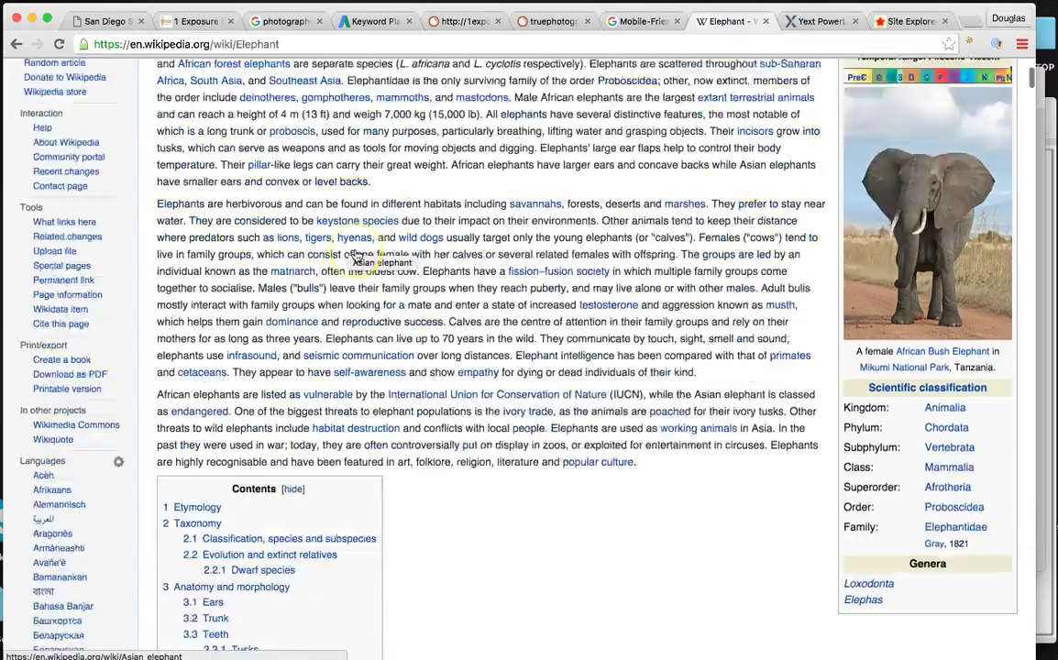
scroll(356, 255, down, 20)
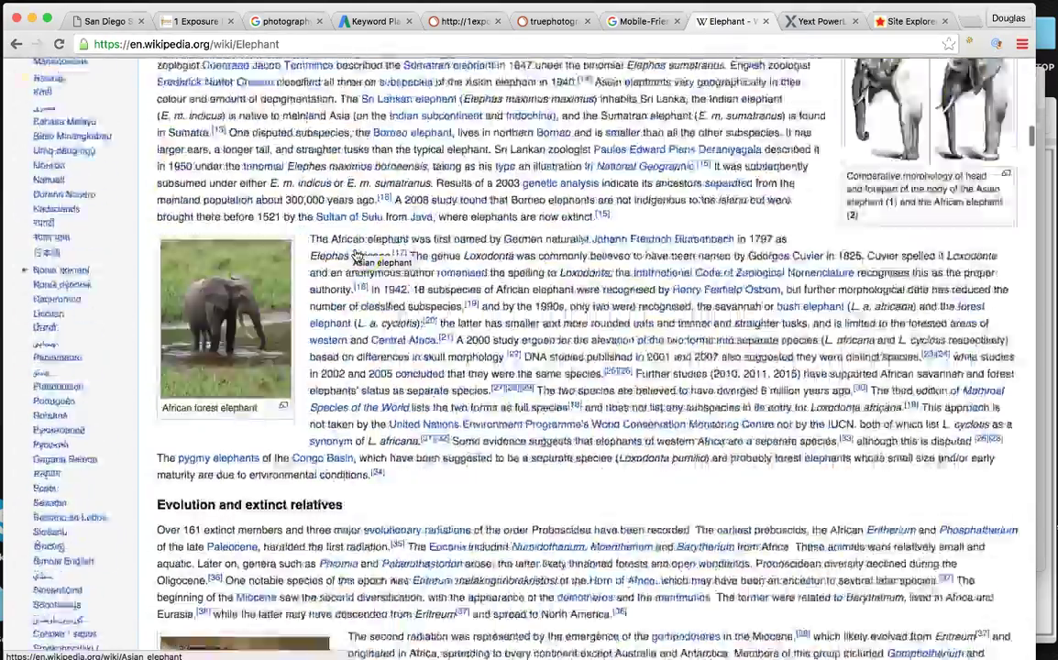
scroll(357, 256, down, 12)
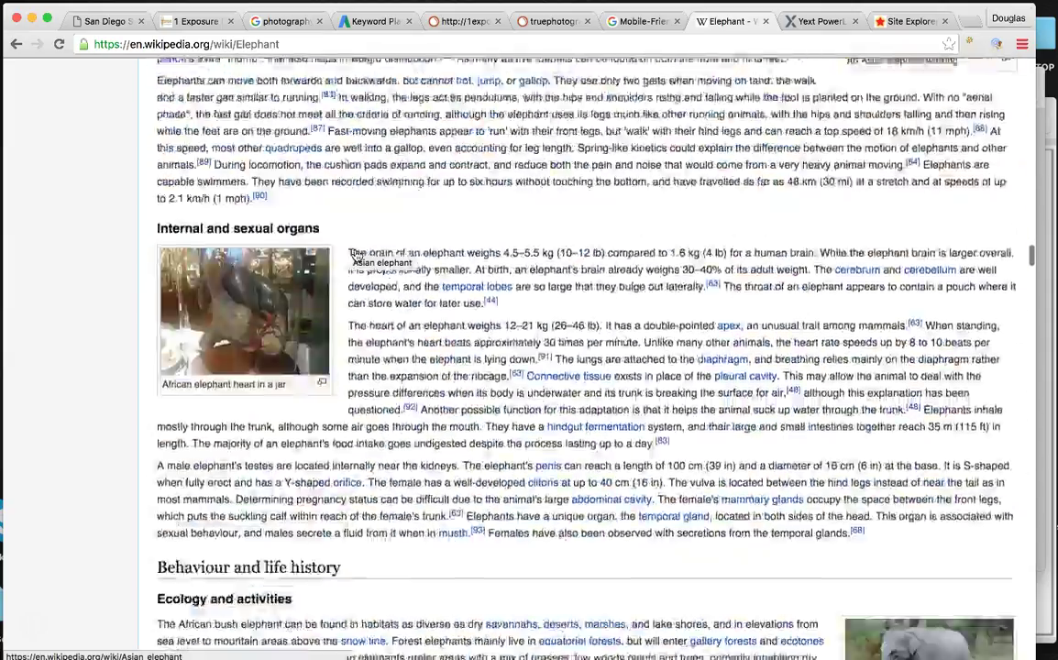
scroll(357, 256, down, 20)
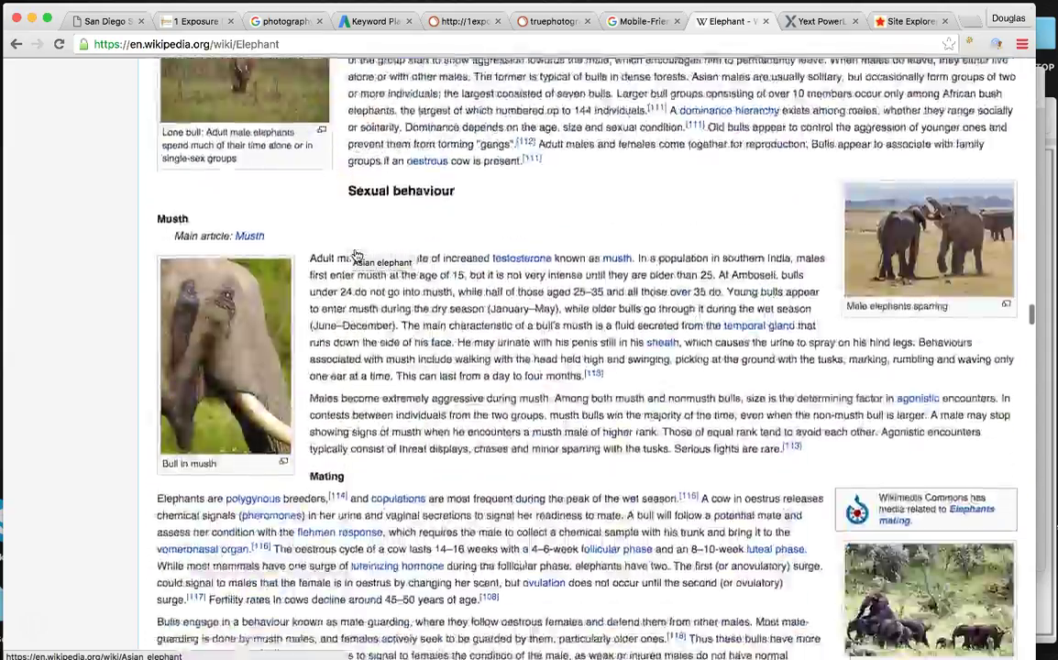
scroll(357, 256, down, 10)
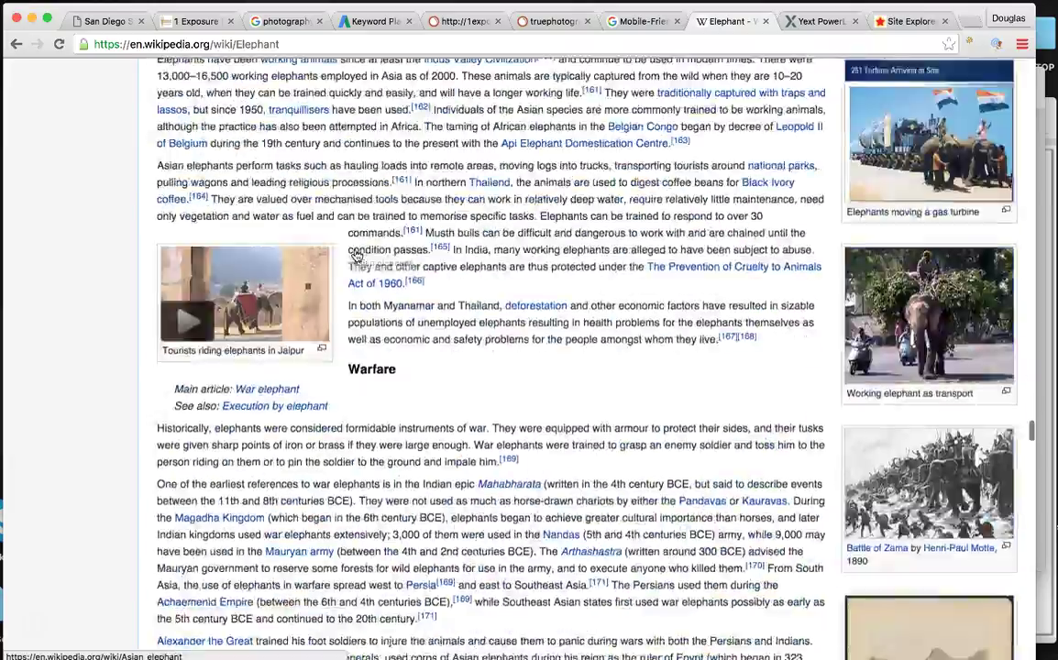
scroll(356, 256, up, 15)
scroll(356, 256, up, 15)
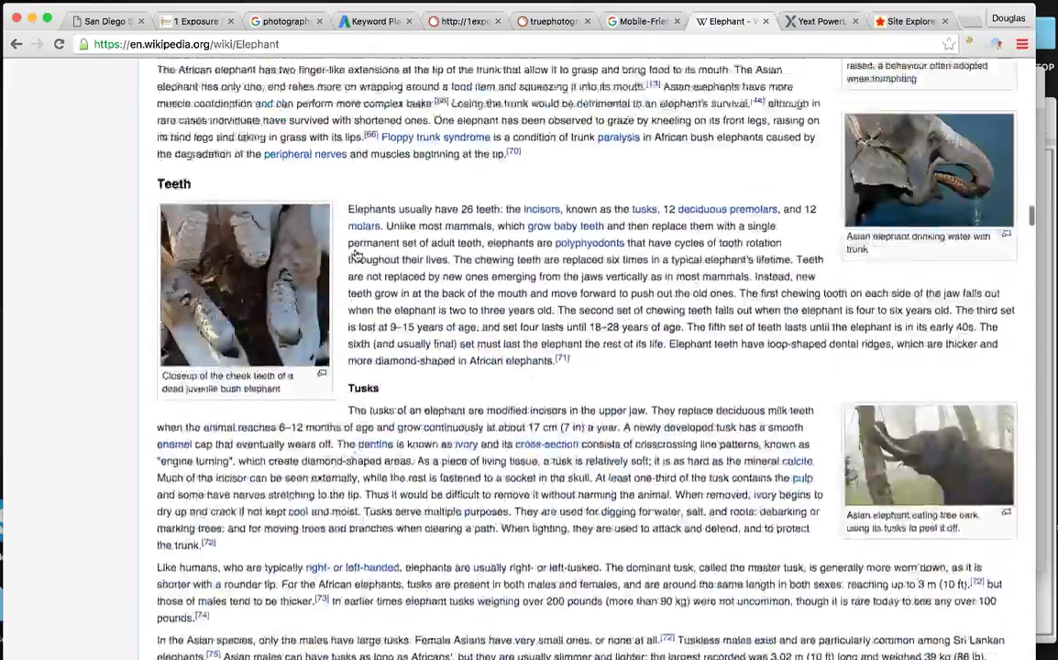
scroll(357, 256, up, 20)
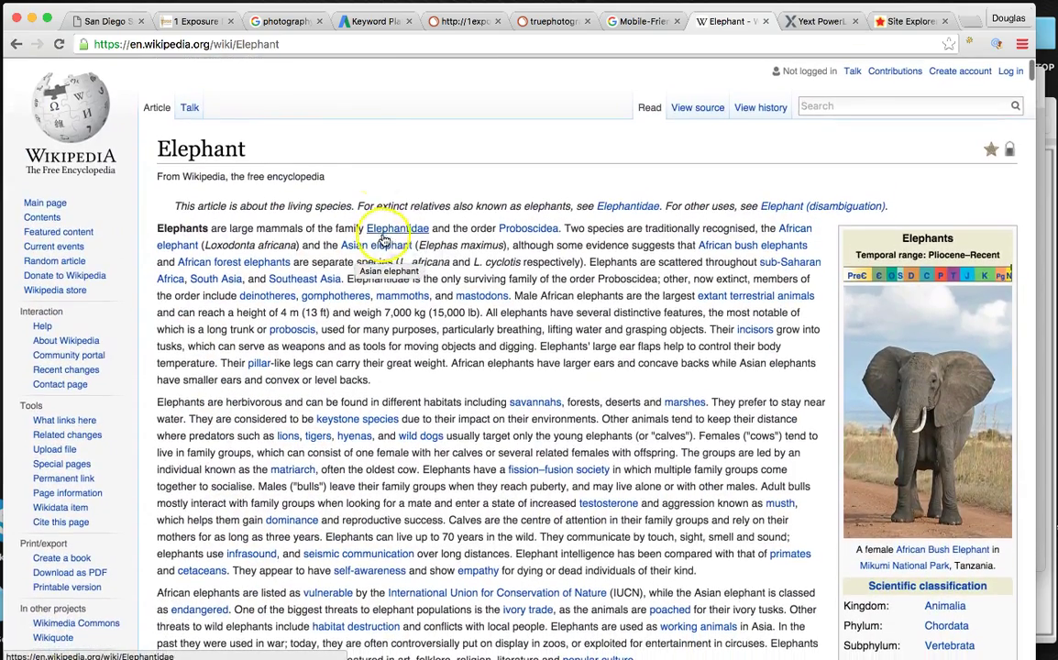
click(196, 23)
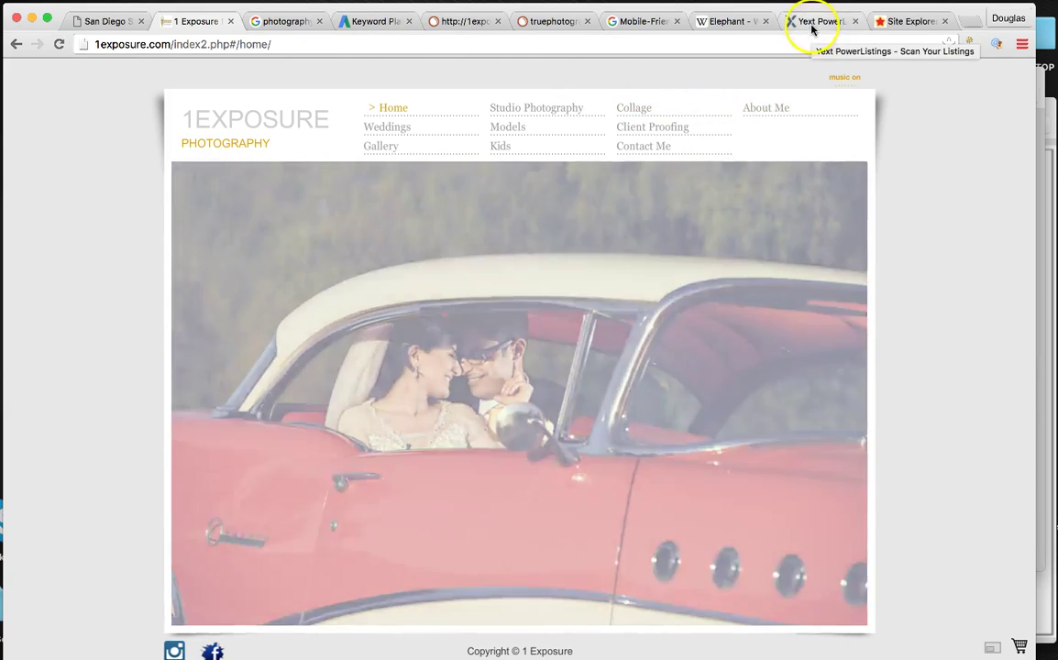
Review the 1 Exposure PowerListings scan with every listing missing, then Majestic's zero-backlink report
click(811, 30)
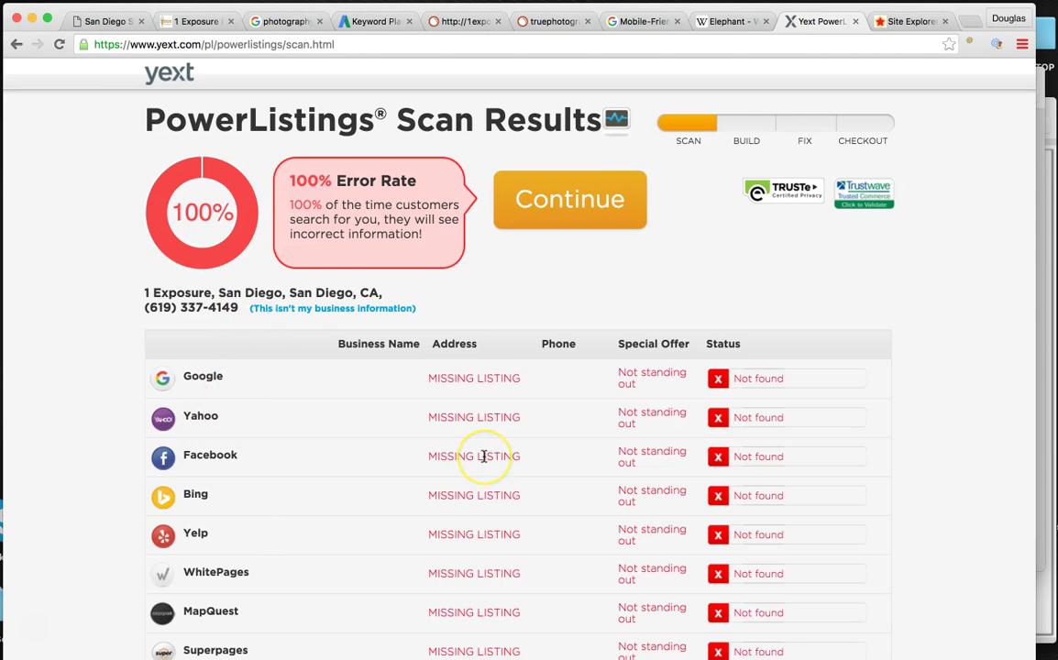
scroll(484, 455, down, 5)
scroll(484, 455, up, 2)
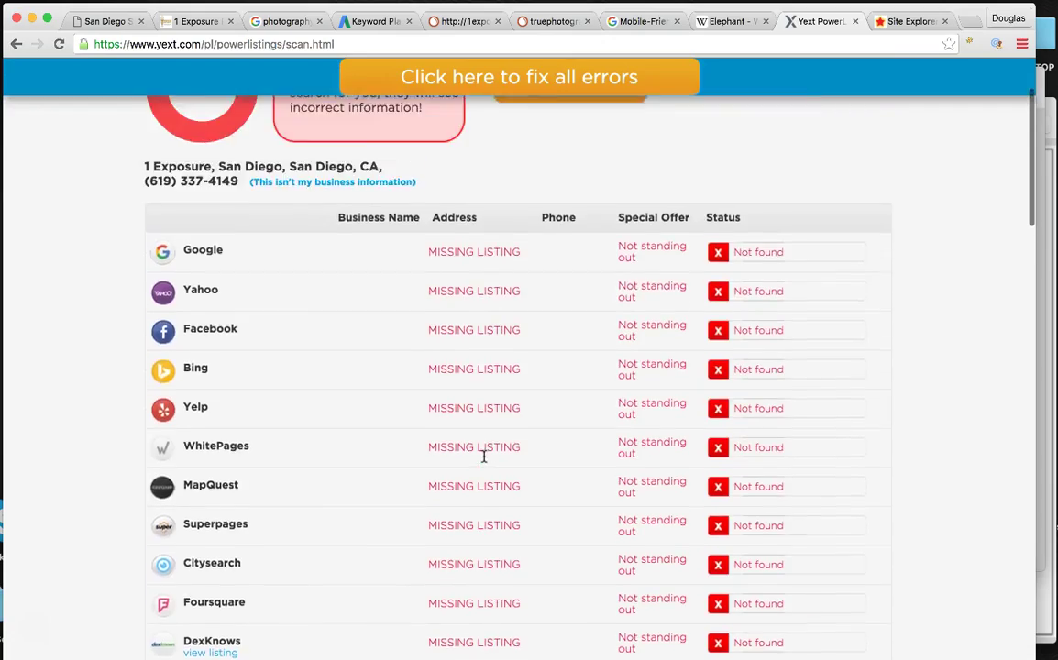
scroll(484, 455, down, 2)
scroll(484, 456, down, 20)
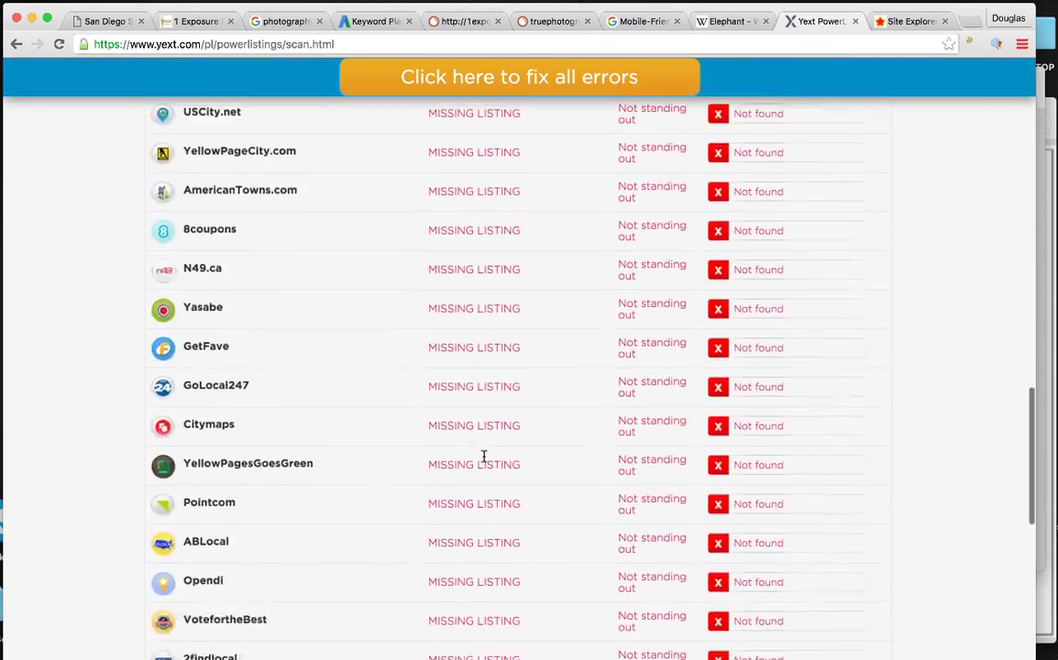
scroll(484, 455, down, 1)
scroll(484, 456, up, 12)
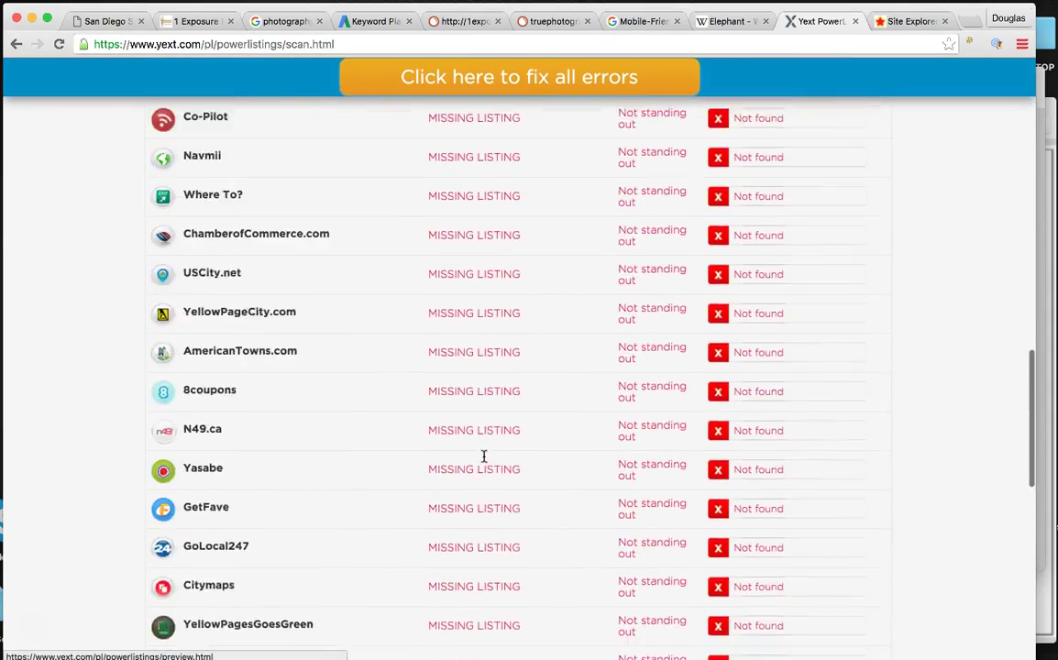
scroll(484, 455, up, 15)
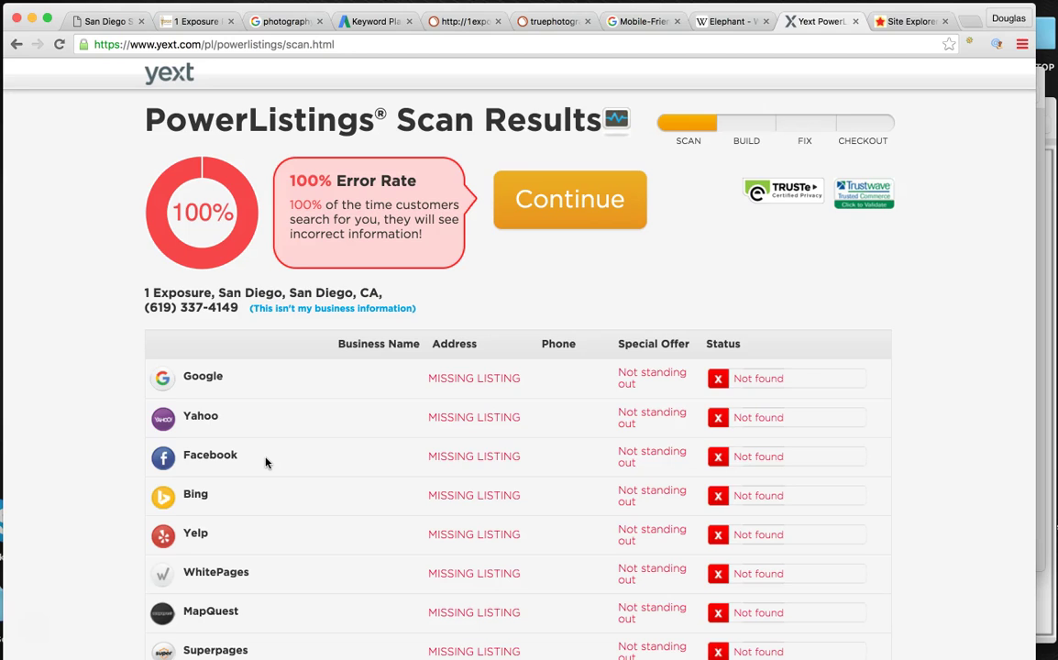
drag(255, 359, 279, 364)
click(910, 26)
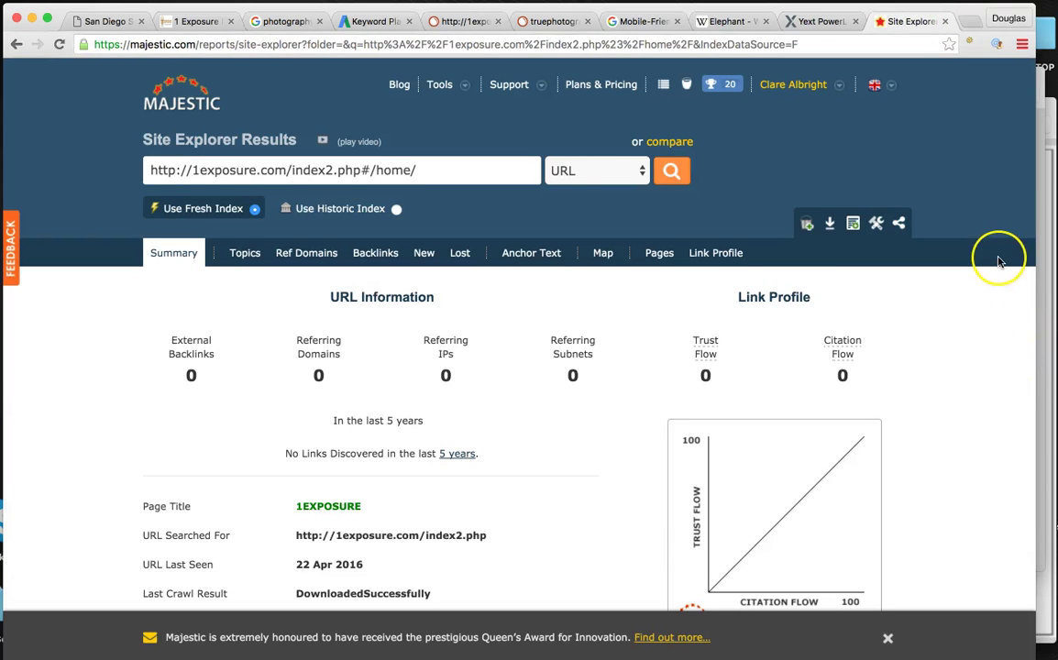
scroll(999, 263, down, 2)
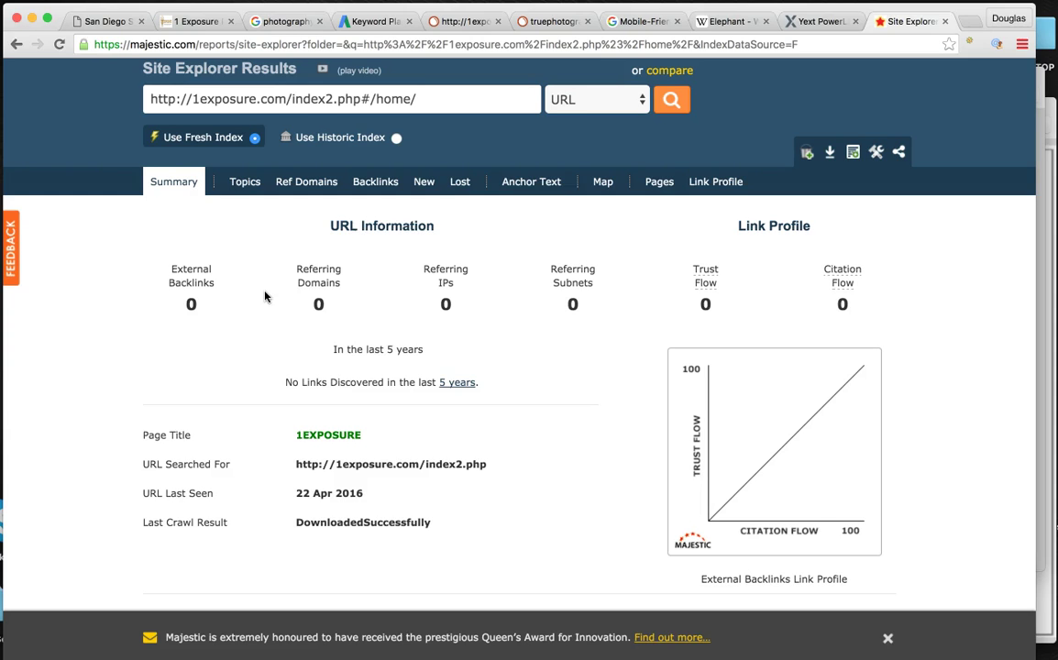
scroll(465, 307, down, 1)
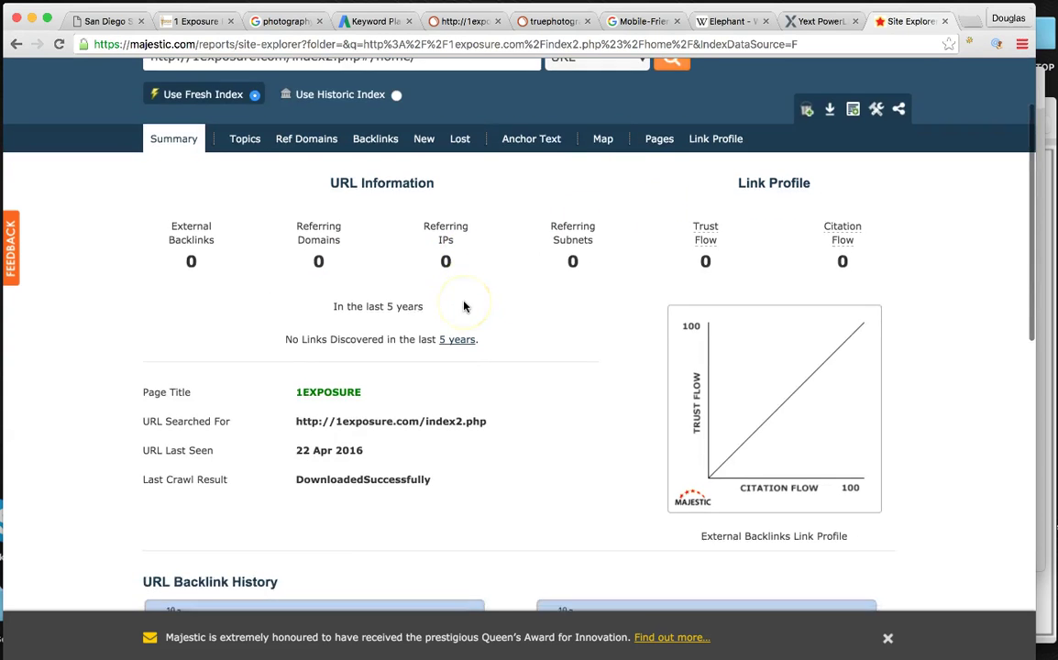
scroll(465, 307, up, 3)
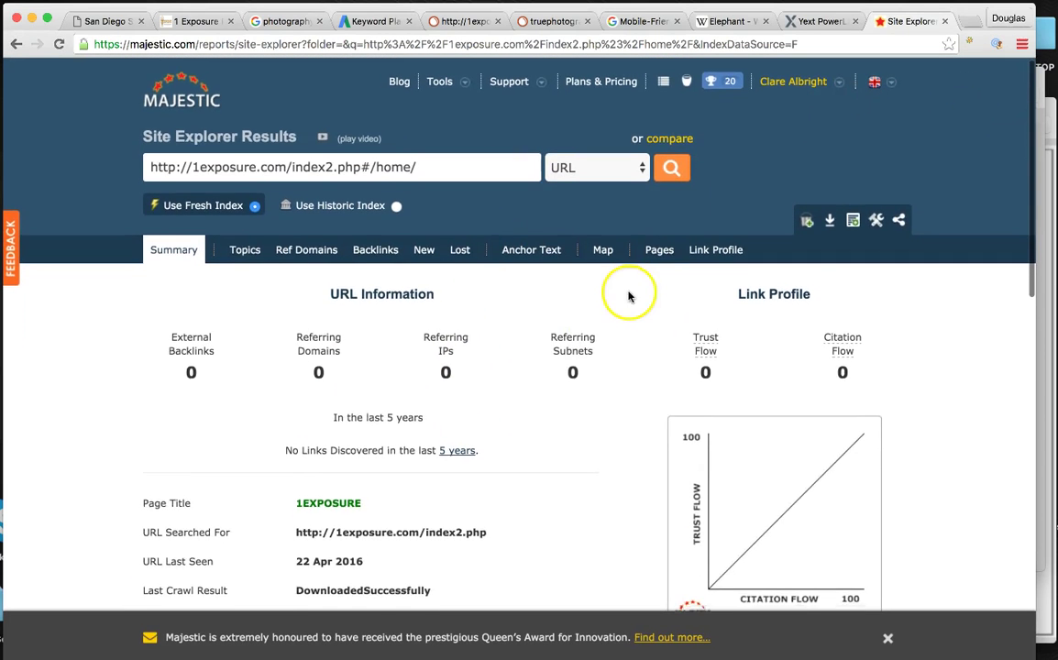
scroll(346, 273, down, 2)
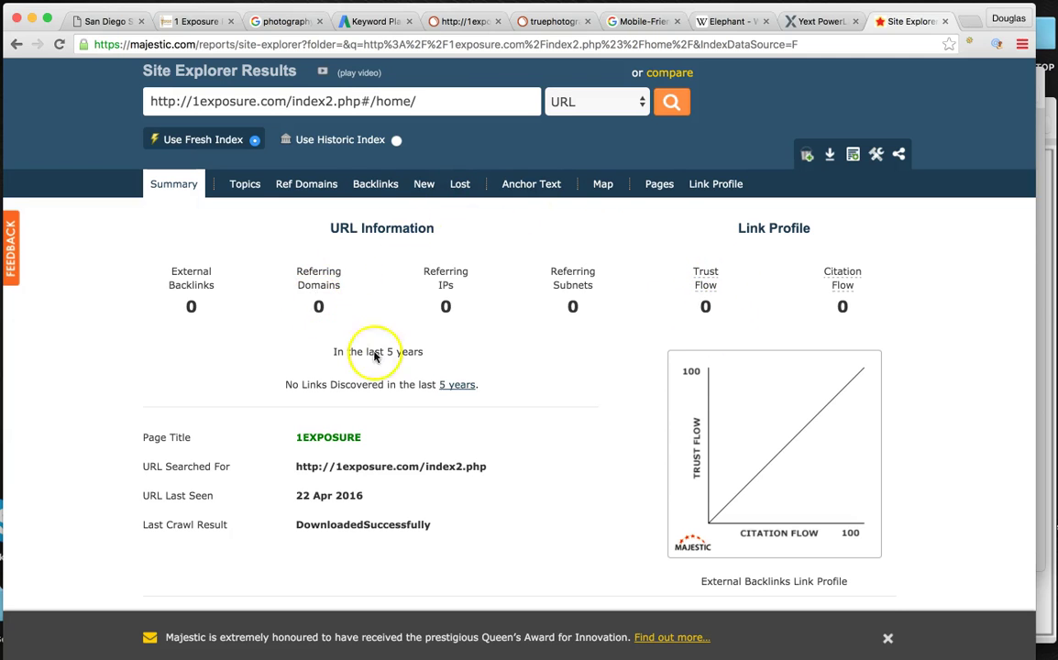
Copy truephotographyweddings.com from SEMrush and look it up in Majestic Site Explorer
click(539, 19)
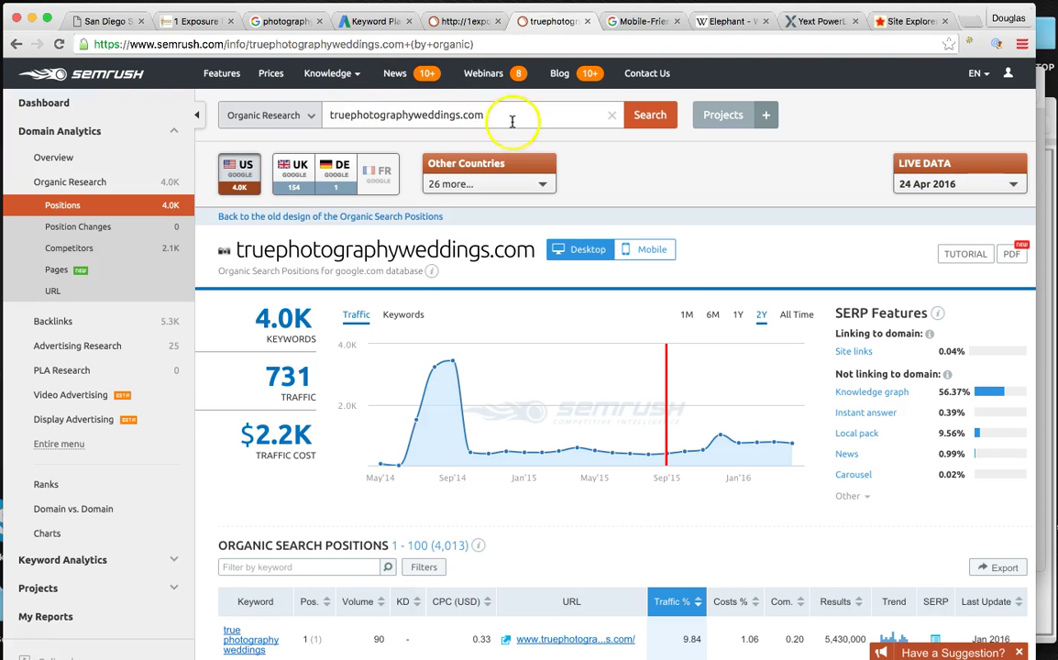
click(513, 123)
right_click(394, 109)
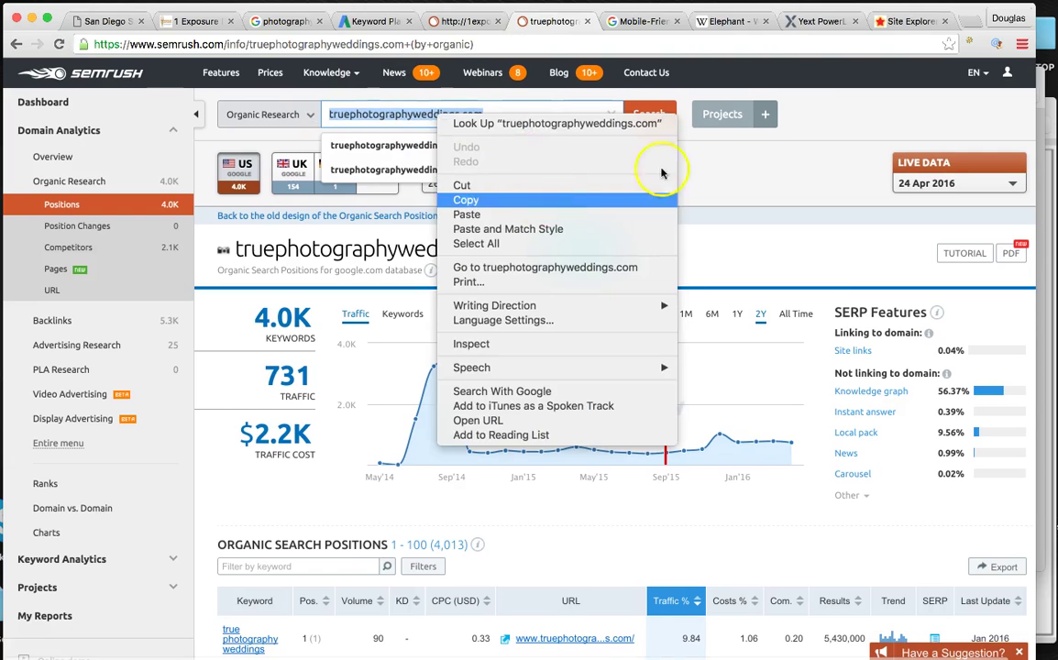
click(660, 200)
click(901, 22)
drag(418, 101, 106, 101)
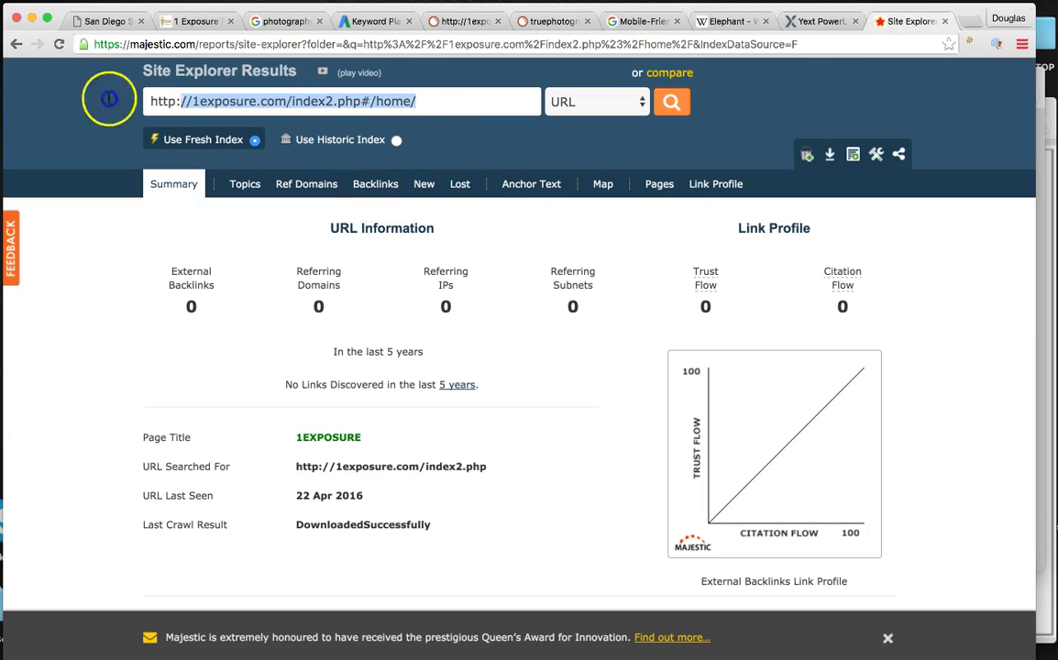
right_click(209, 102)
click(286, 205)
key(Return)
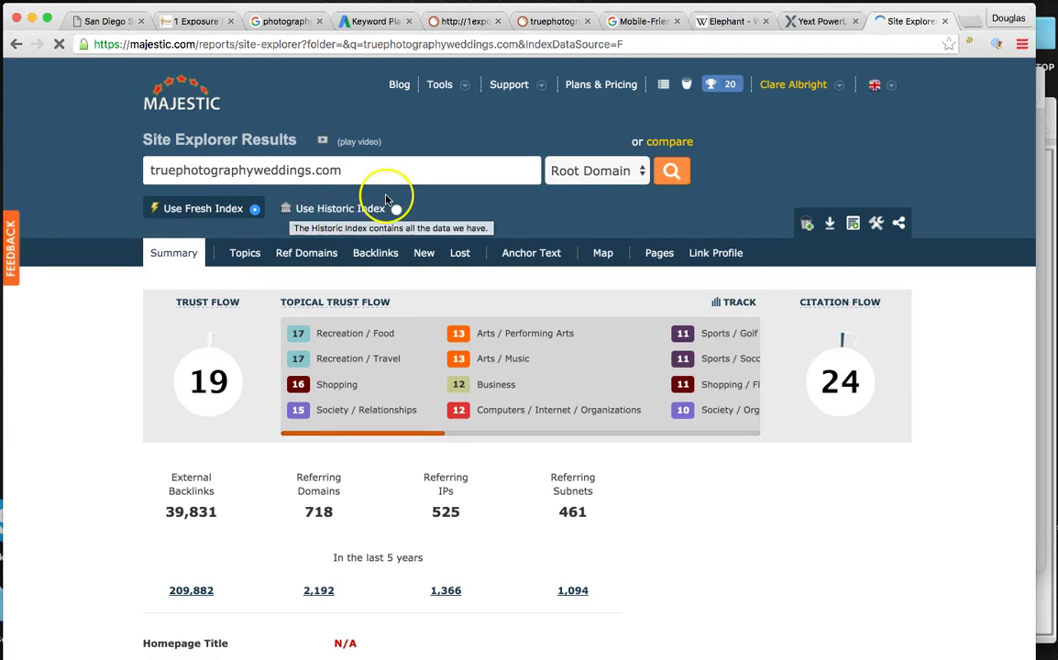
Check the competitor's Trust Flow chart: Trust Flow 19, Citation Flow 24, 39,831 external backlinks
scroll(385, 198, down, 2)
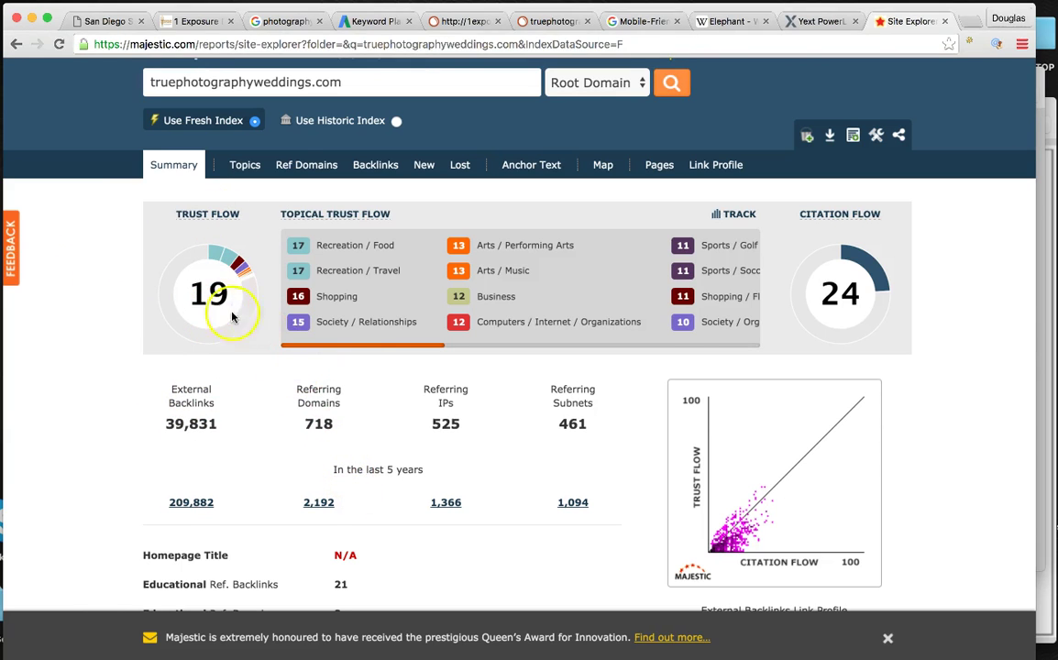
double_click(1041, 146)
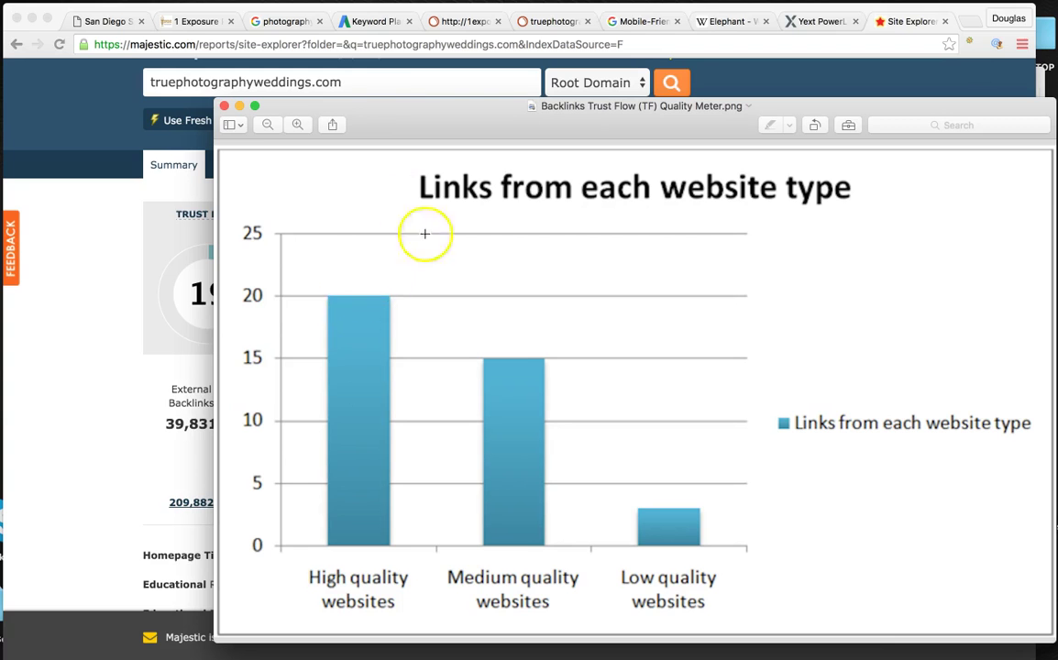
click(118, 308)
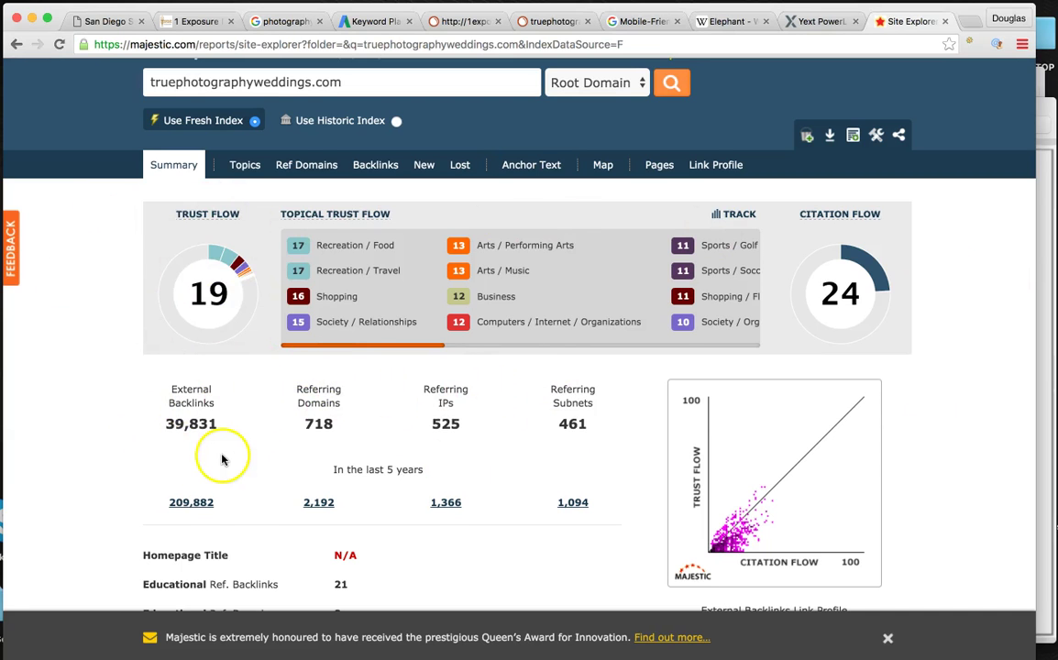
scroll(352, 458, up, 2)
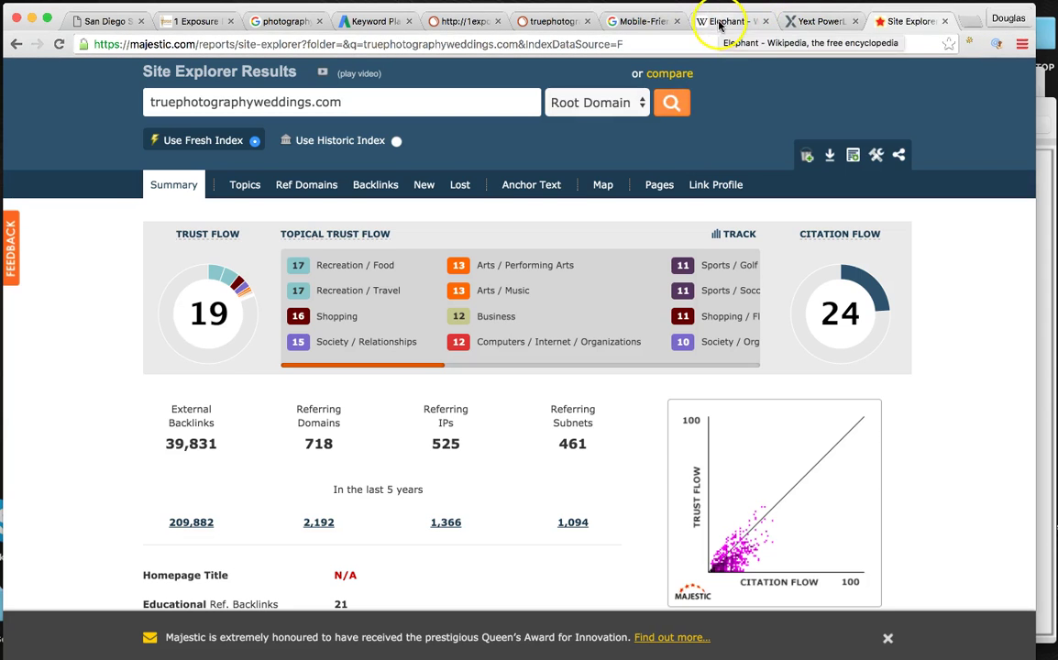
View the Google Organic Traffic Chart 2015 image in Preview, then return to Amped Local's home page
click(1045, 85)
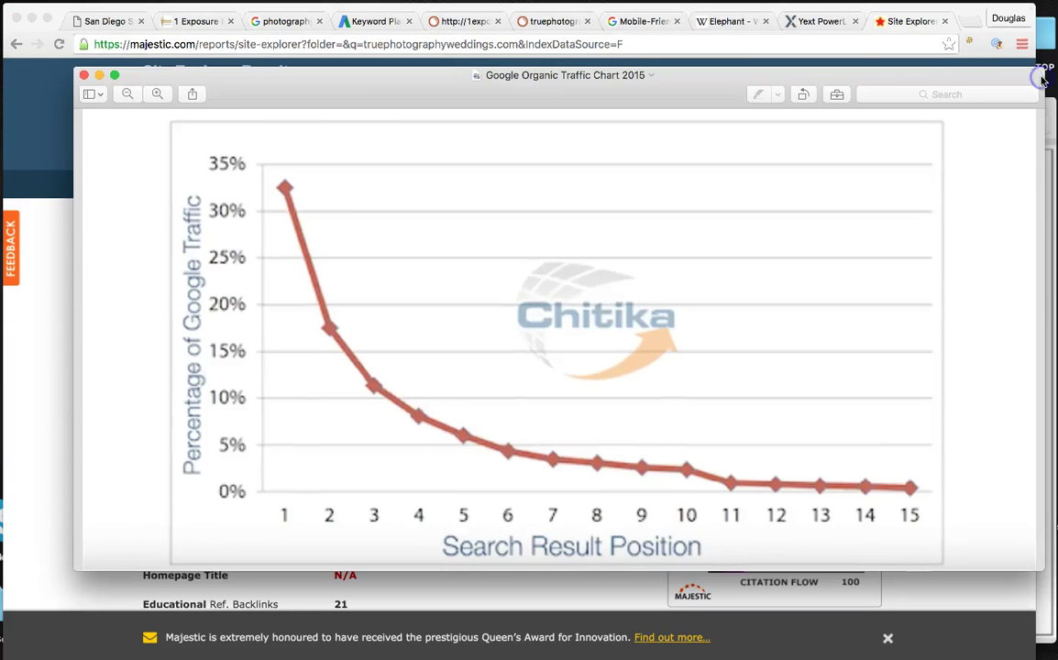
click(286, 123)
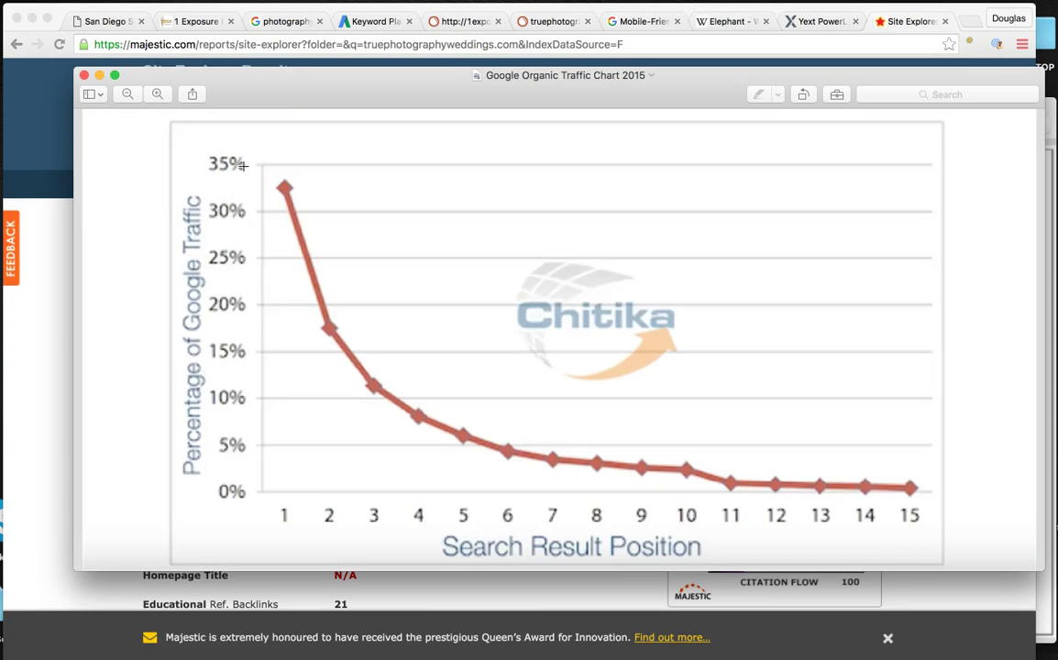
click(255, 218)
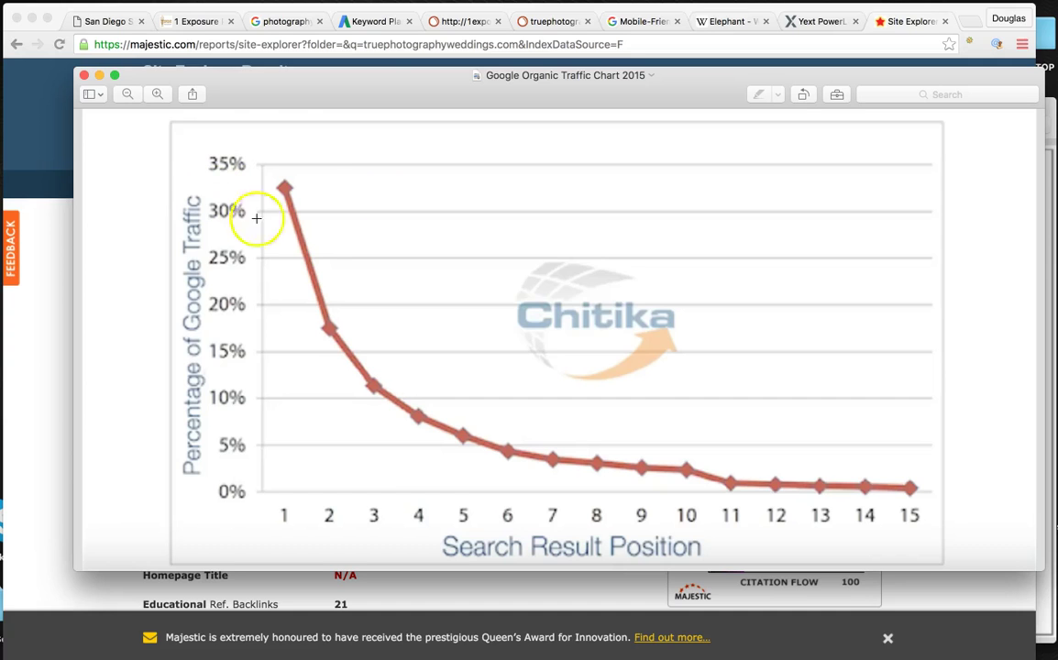
click(371, 175)
drag(372, 175, 369, 142)
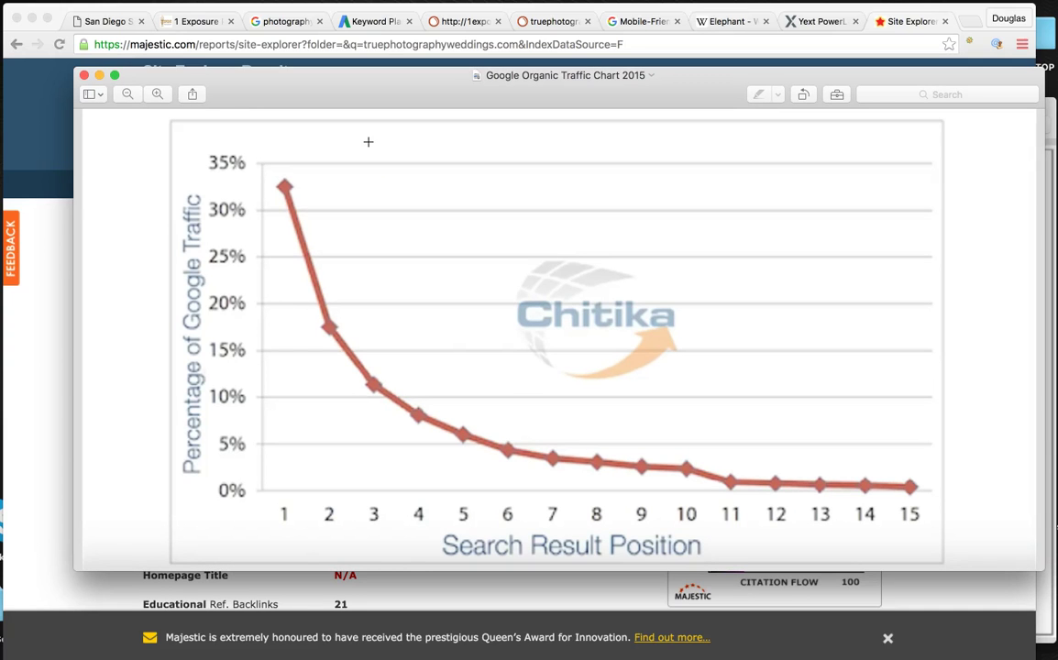
click(103, 20)
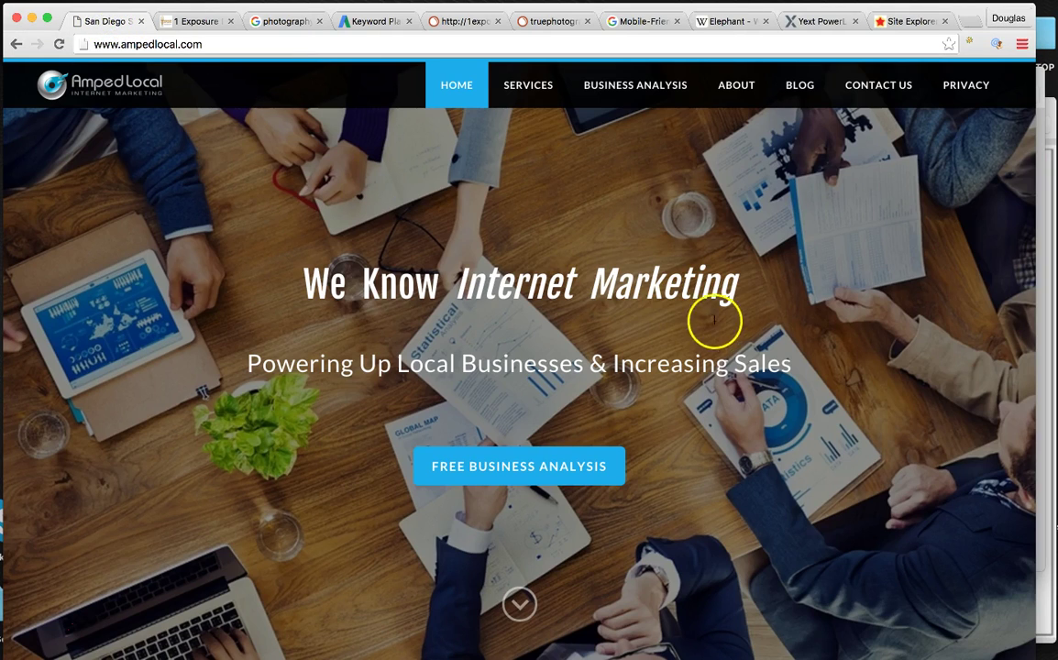
Go to Amped Local's Contact Us page to see its enquiry form and San Diego office map
click(887, 87)
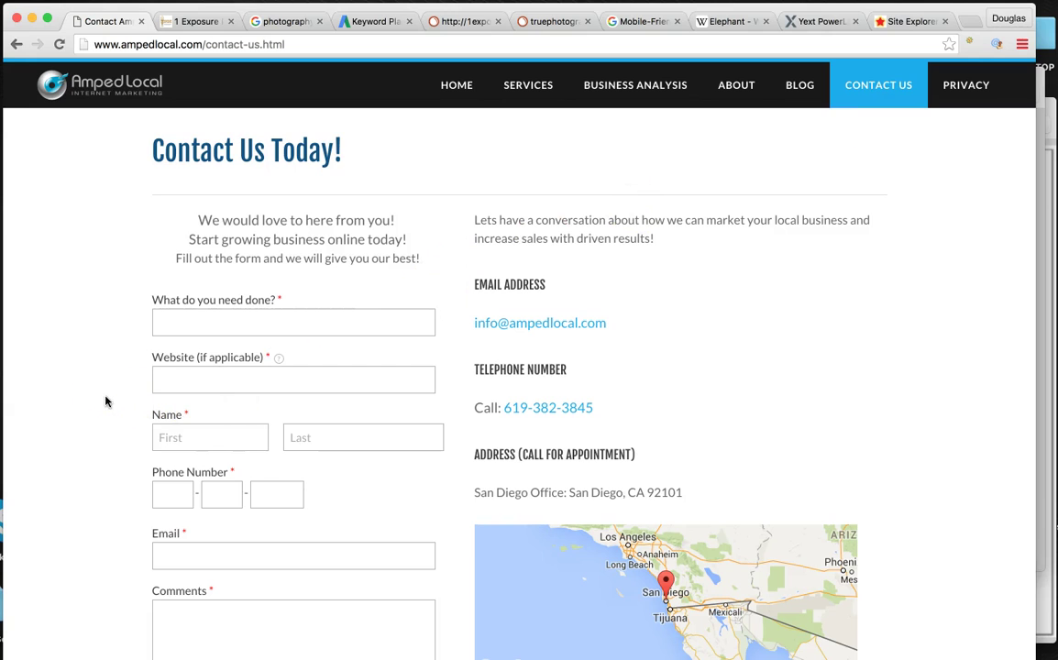
scroll(106, 400, down, 1)
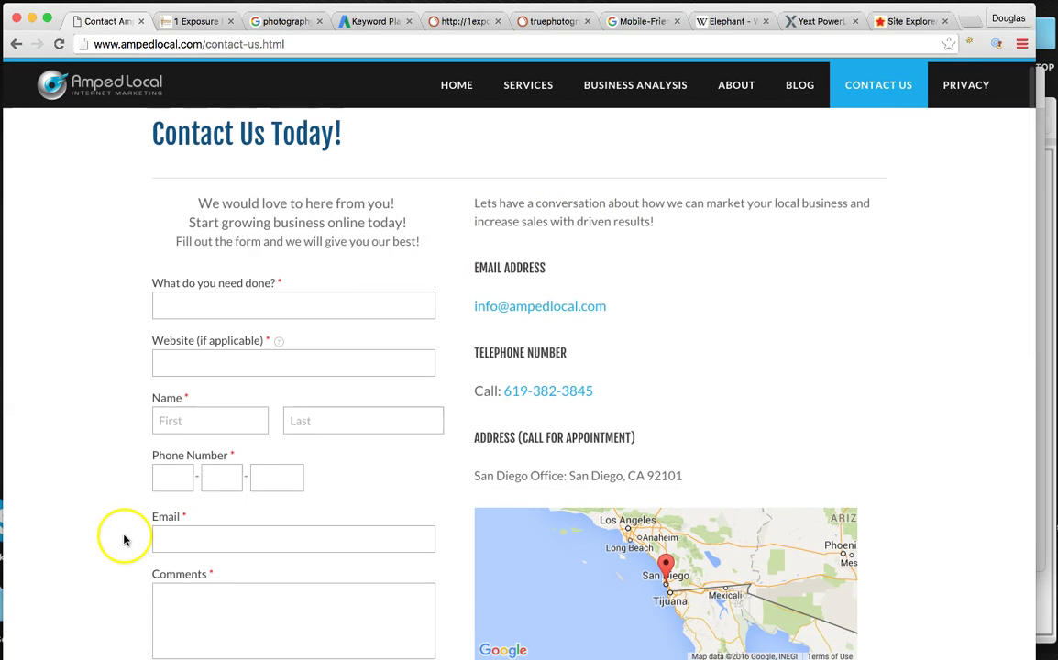